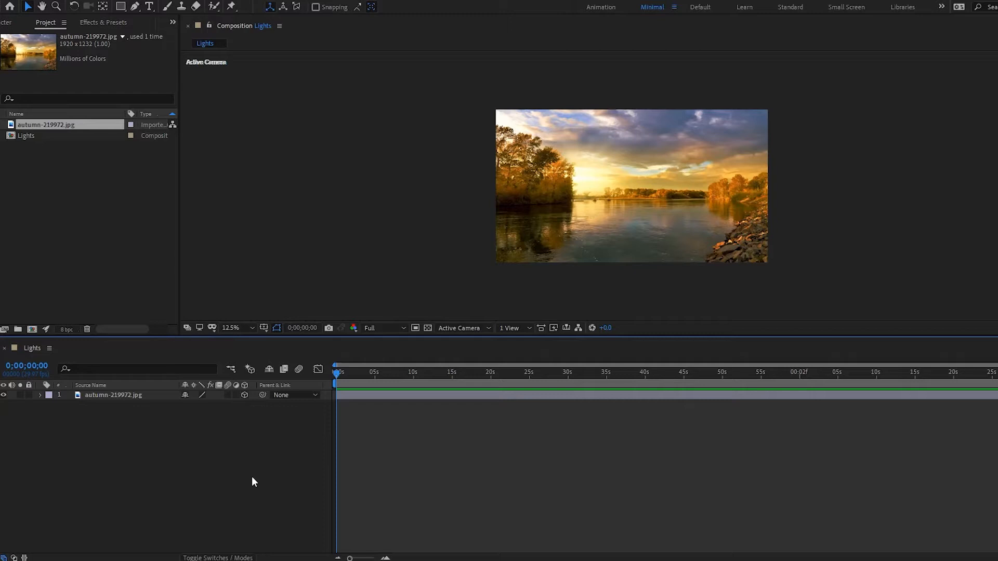
Add a new light layer to the Lights composition with the light type set to Ambient.
left_click(119, 396)
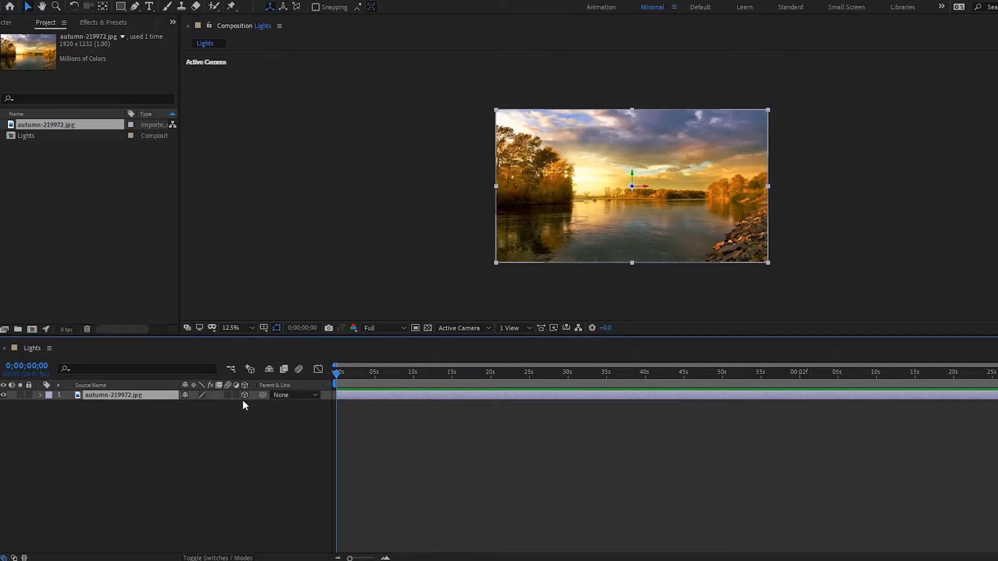
left_click(229, 420)
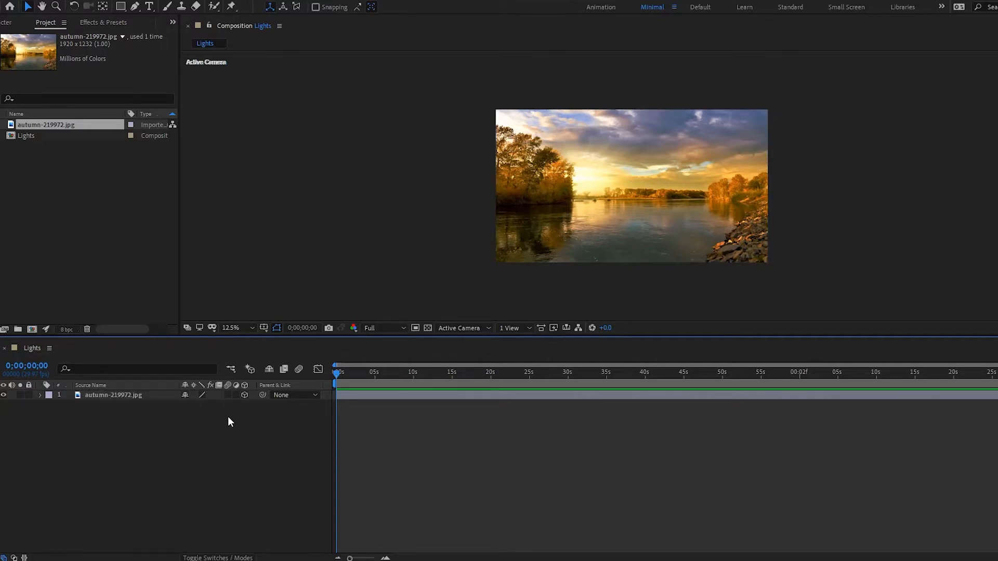
right_click(229, 420)
mouse_move(285, 427)
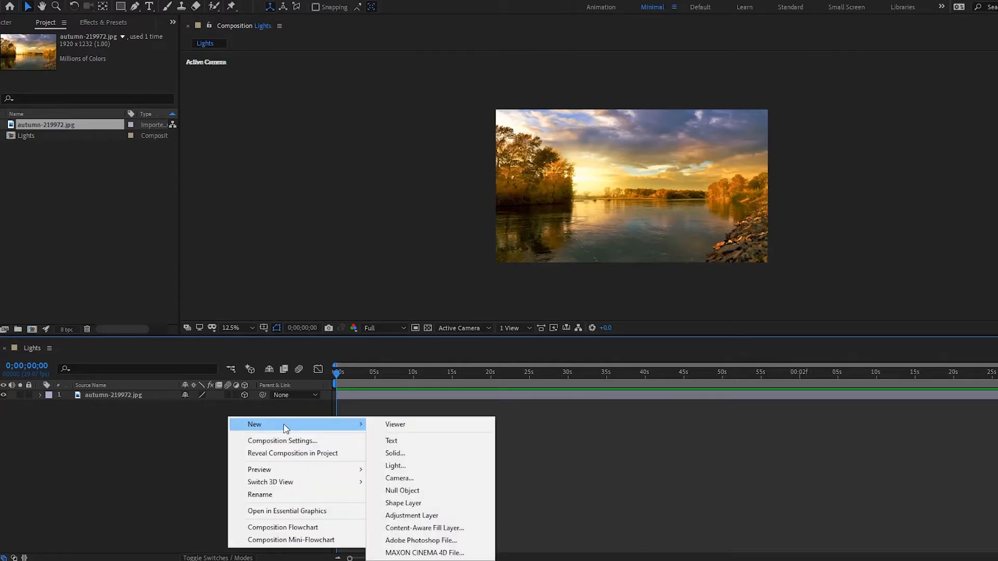
left_click(401, 466)
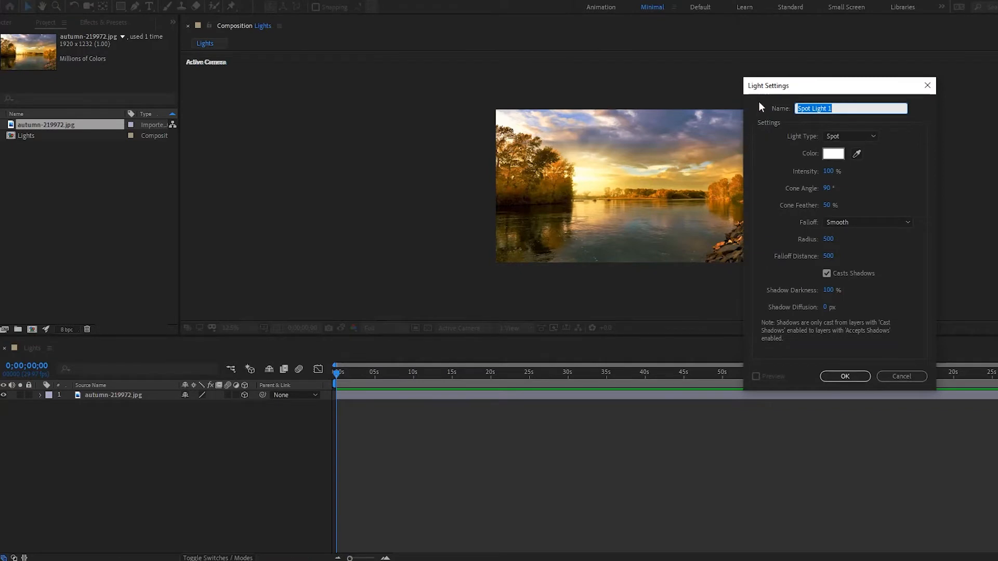
left_click_drag(781, 87, 467, 98)
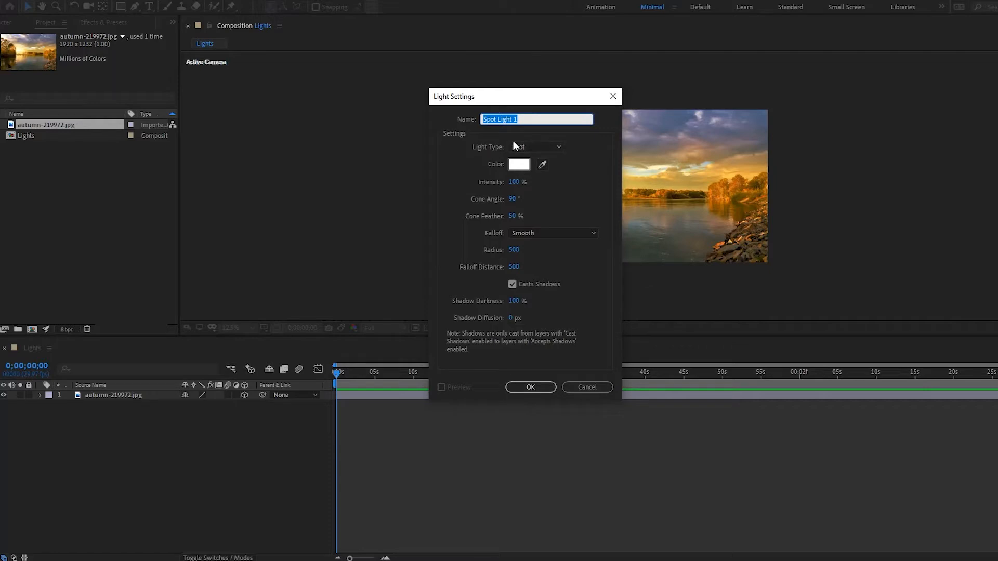
left_click(551, 148)
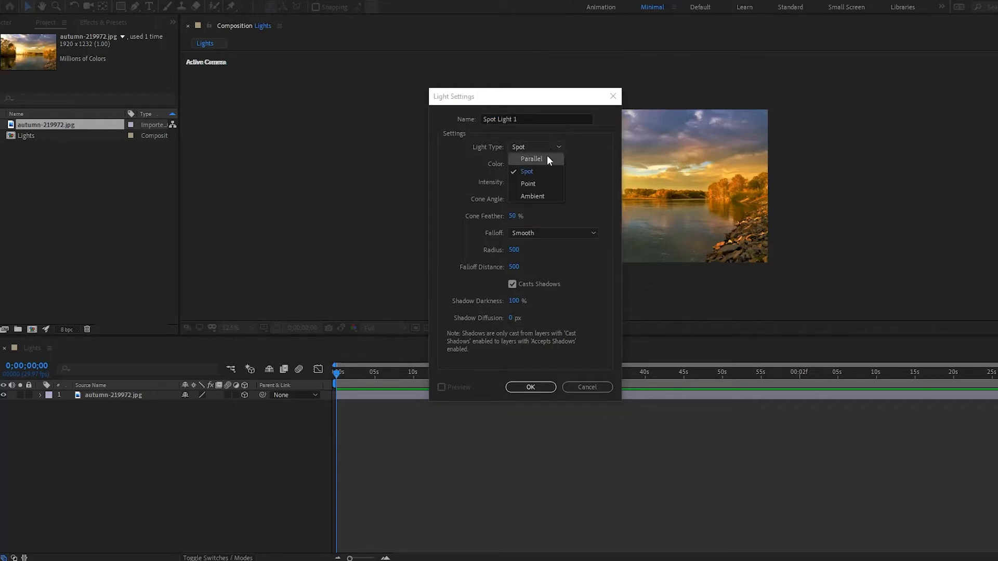
left_click(549, 193)
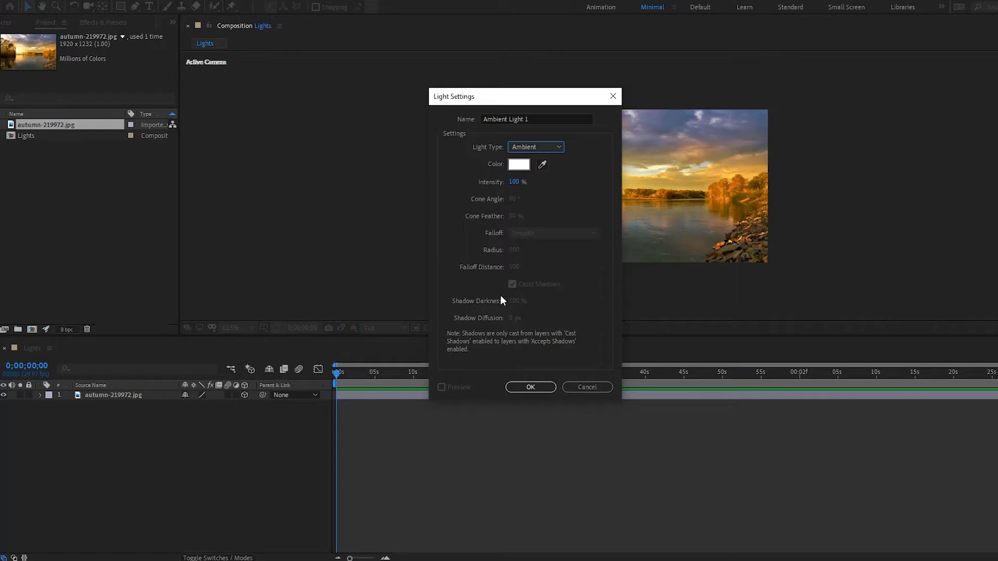
left_click(526, 146)
left_click(527, 167)
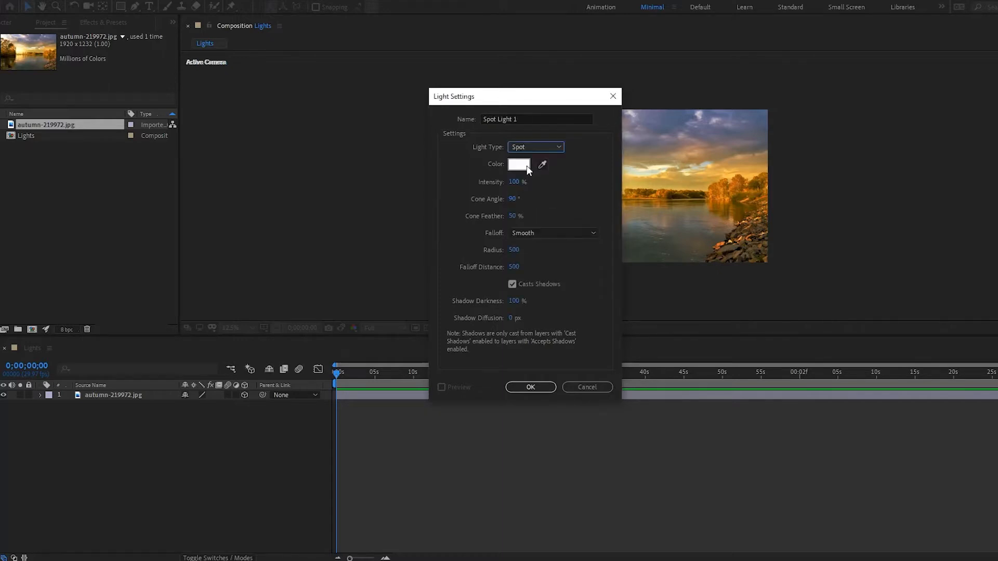
left_click(535, 149)
left_click(533, 195)
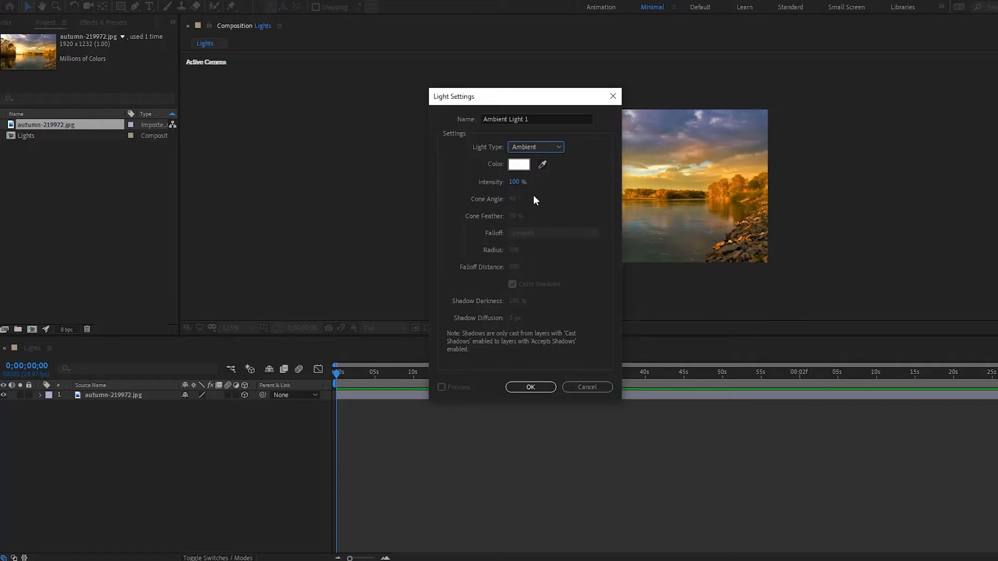
left_click(530, 388)
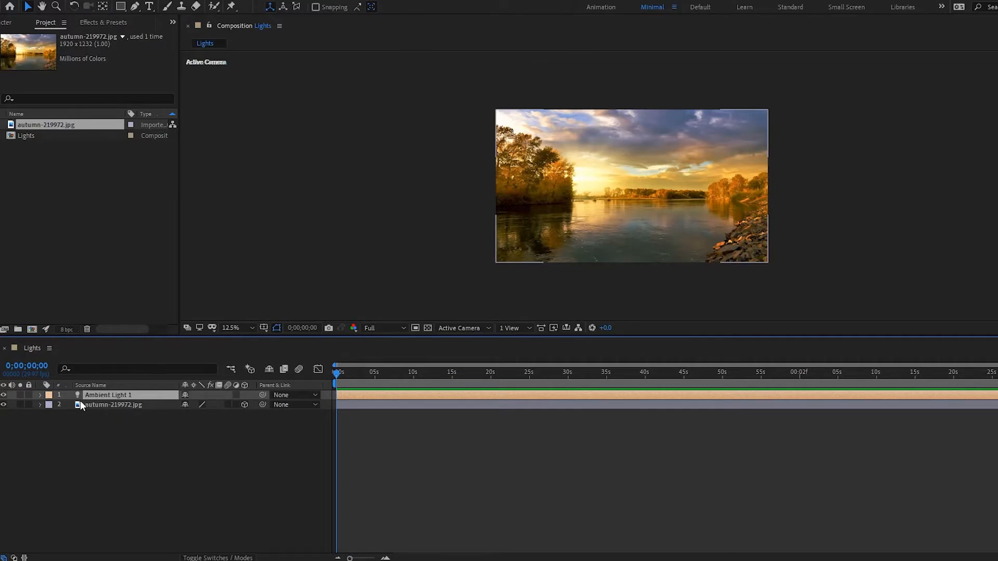
Expand the ambient light's options and raise its intensity to 222%.
left_click(40, 395)
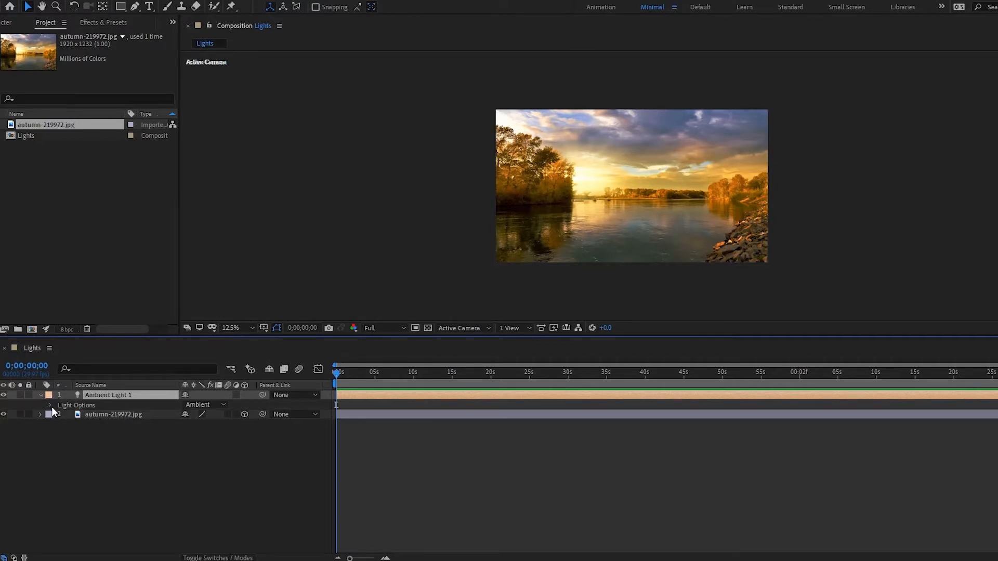
left_click(49, 406)
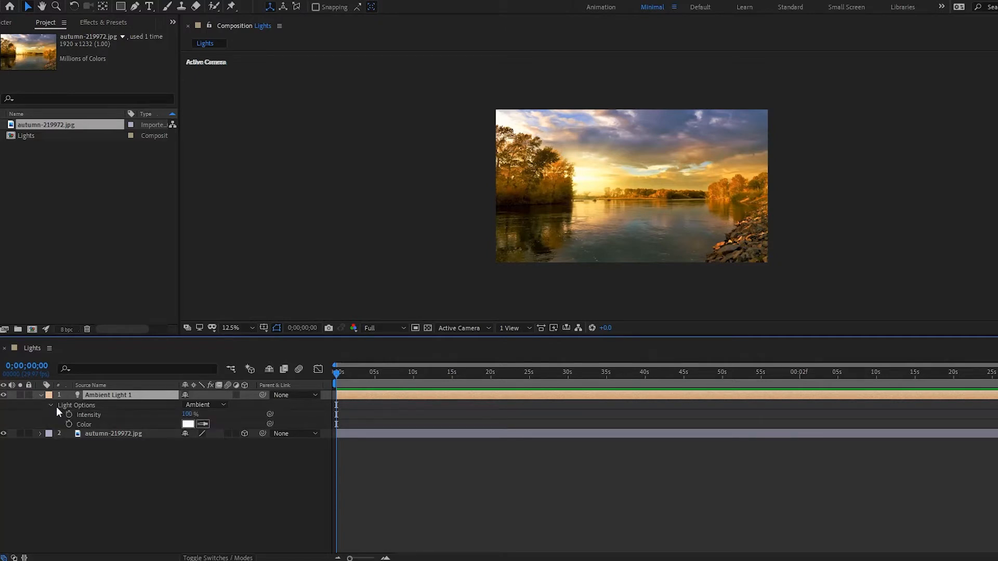
left_click(92, 417)
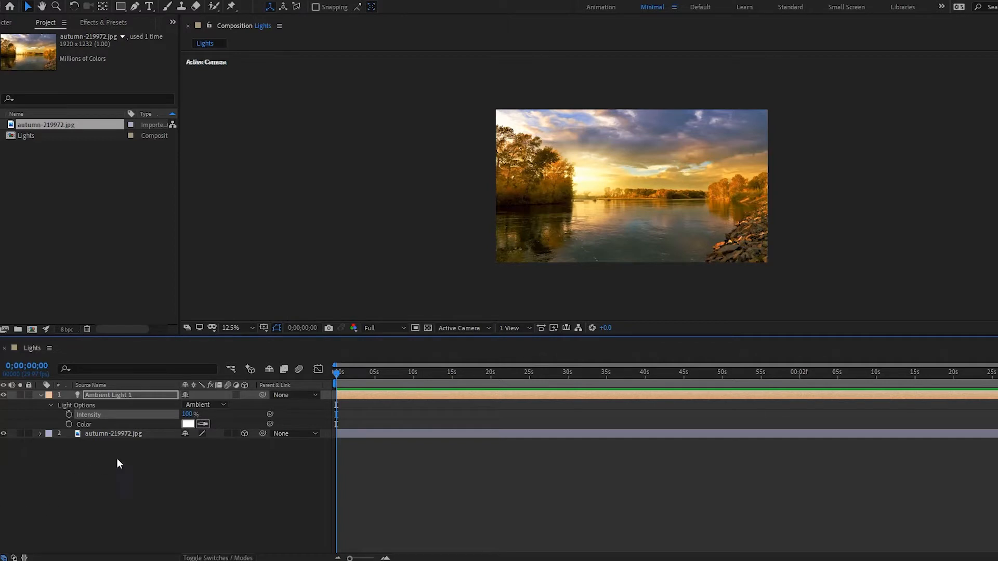
left_click_drag(188, 414, 245, 409)
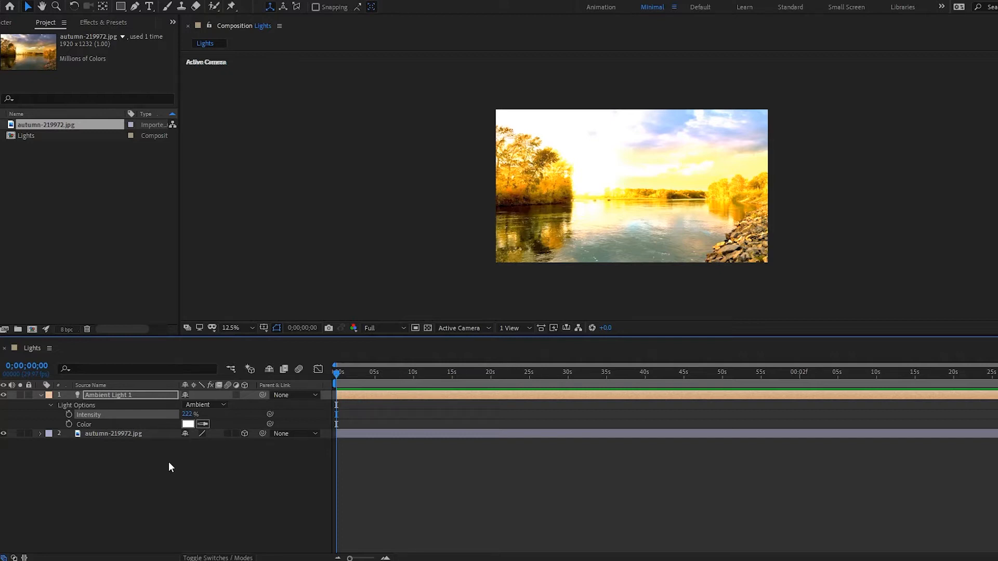
Change the ambient light's color from white to a bright green with a hue of 99°.
left_click(188, 424)
left_click(768, 251)
mouse_move(769, 251)
left_mouse_down()
mouse_move(811, 229)
mouse_move(782, 237)
left_mouse_up()
mouse_move(846, 304)
left_mouse_down()
mouse_move(847, 291)
mouse_move(847, 328)
mouse_move(846, 318)
left_mouse_up()
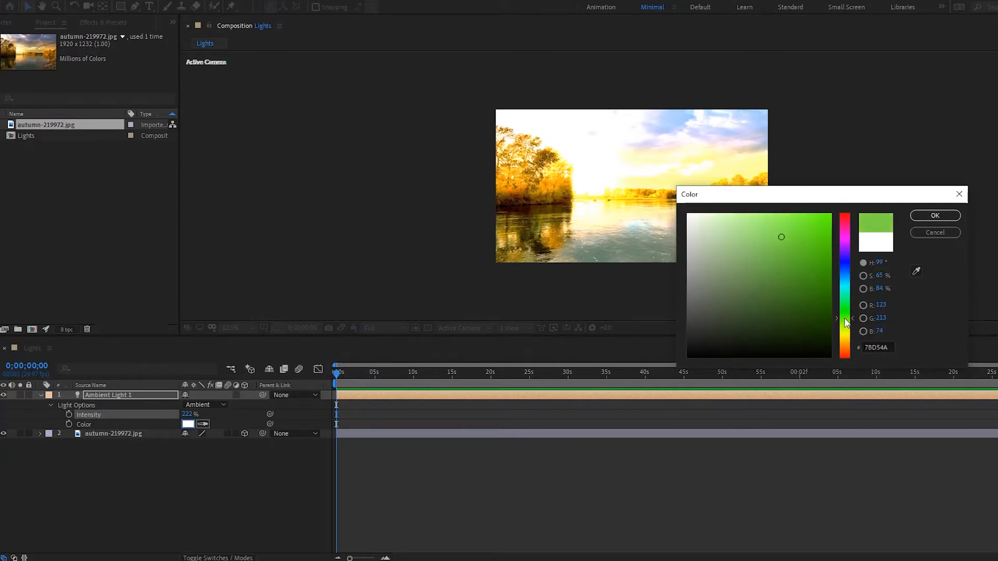
left_click_drag(800, 239, 805, 219)
left_click(939, 221)
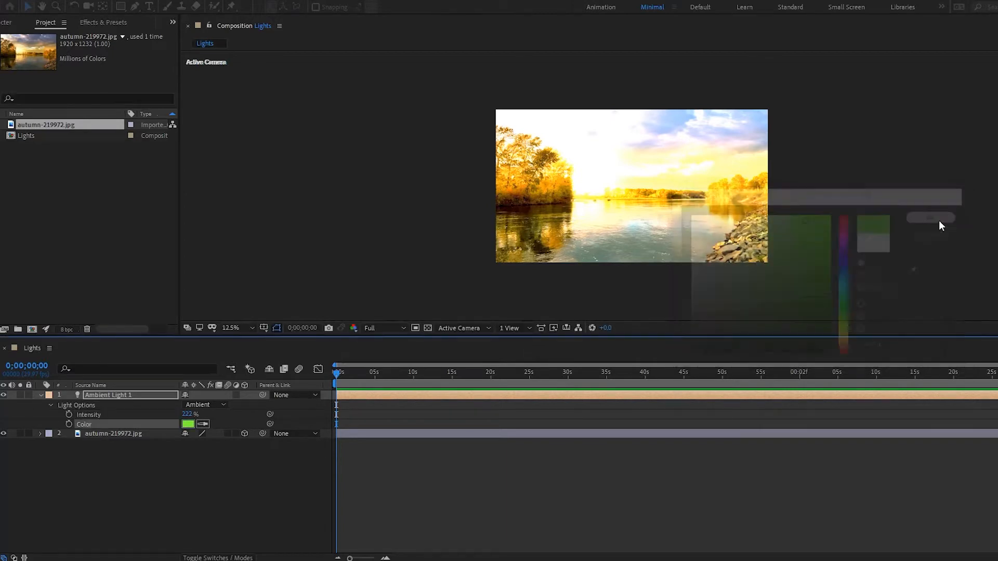
Change the ambient light's color to a light orange and lower its intensity.
left_click(188, 424)
left_click_drag(722, 315, 764, 257)
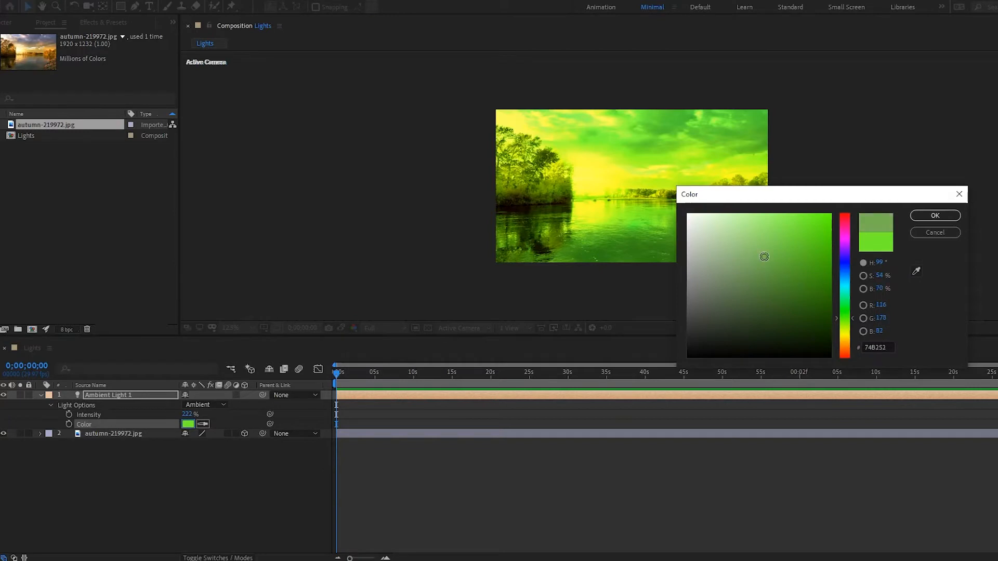
left_click_drag(845, 327, 846, 346)
mouse_move(821, 283)
left_mouse_down()
mouse_move(800, 226)
mouse_move(787, 218)
left_mouse_up()
left_click(945, 216)
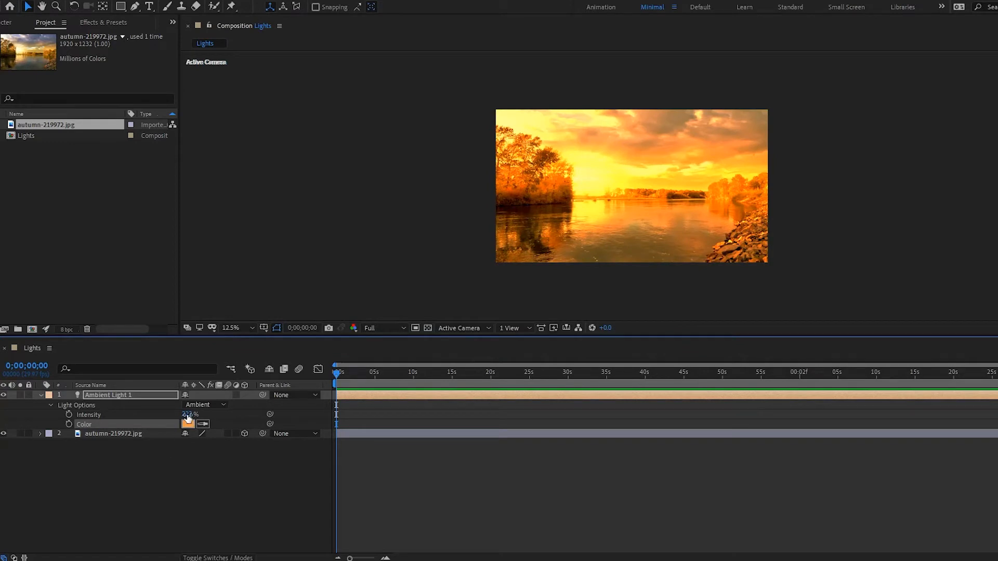
left_click_drag(188, 414, 162, 410)
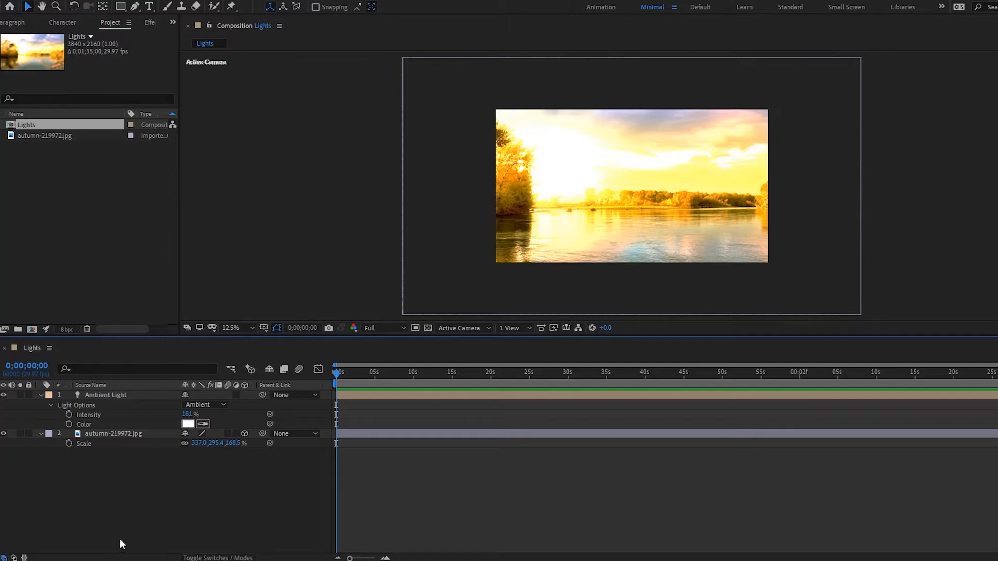
Open the ambient light's settings and change its light type to Parallel.
double_click(111, 395)
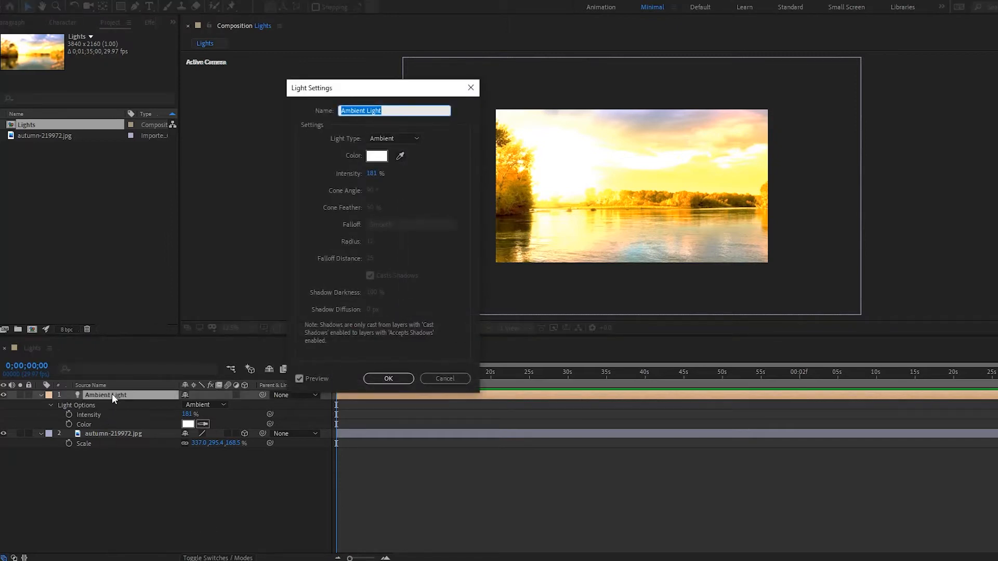
left_click(401, 139)
left_click(403, 152)
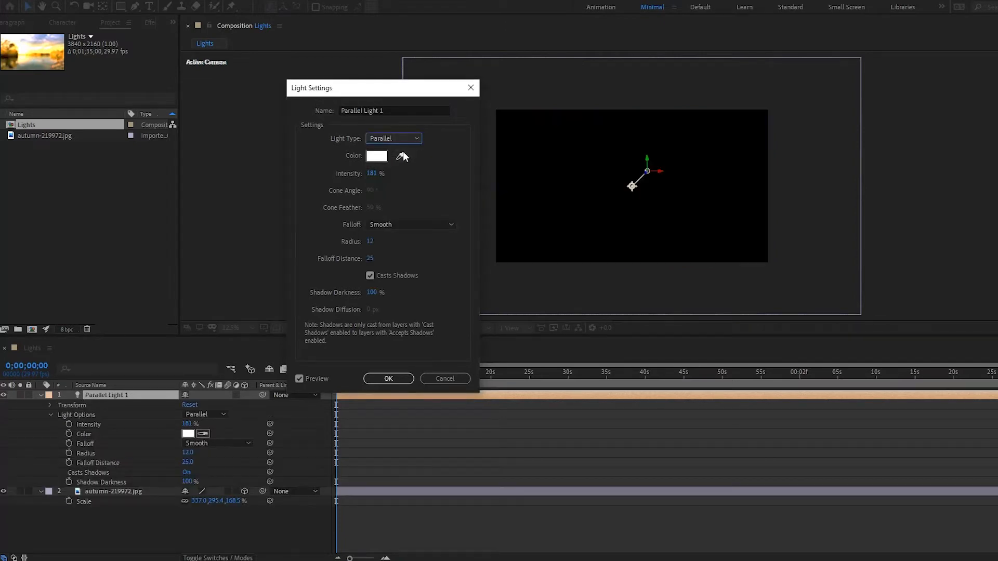
left_click_drag(412, 93, 888, 100)
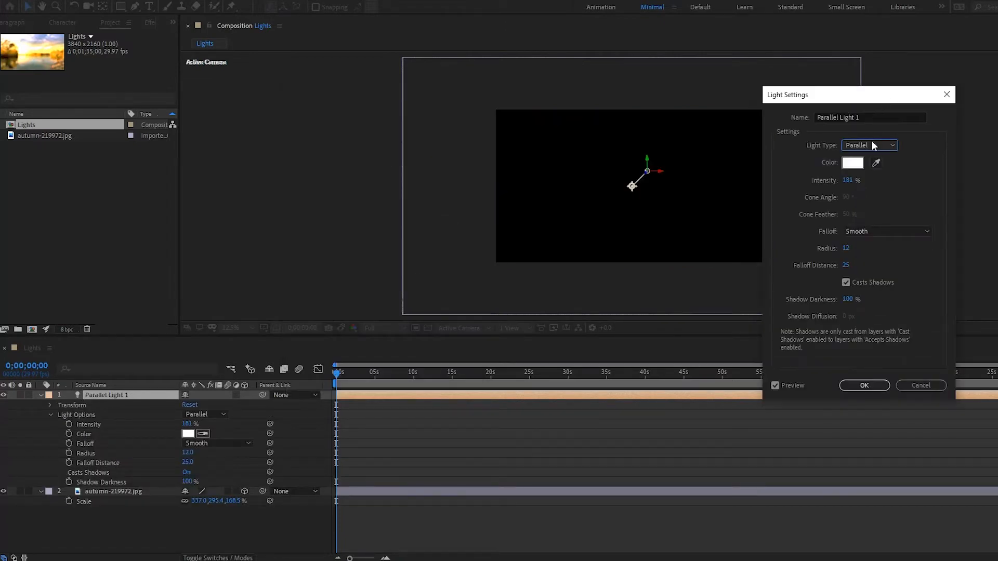
Use Smooth falloff for the parallel light with shadows enabled, radius 1758 and falloff distance 314, and apply the settings.
left_click(894, 232)
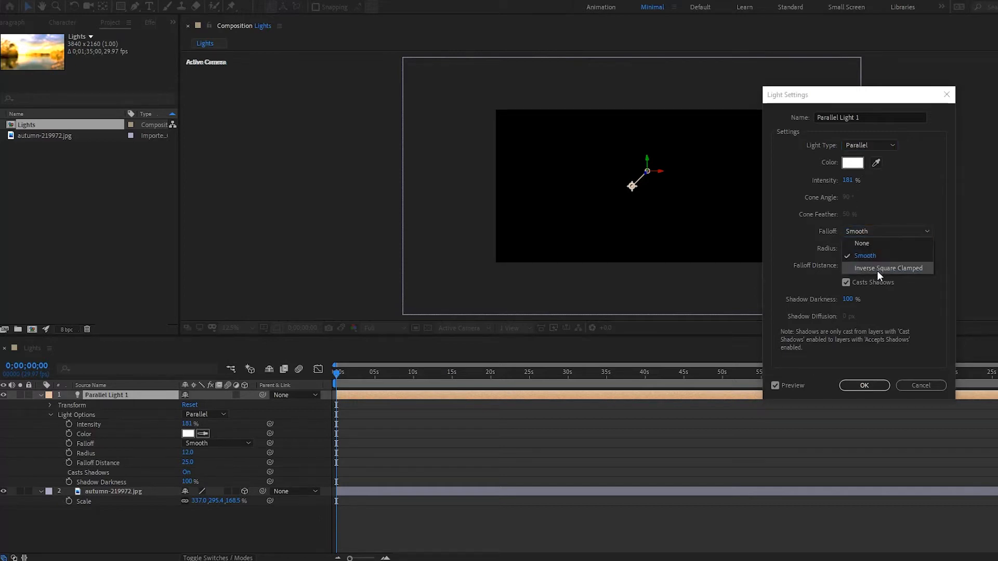
left_click(880, 255)
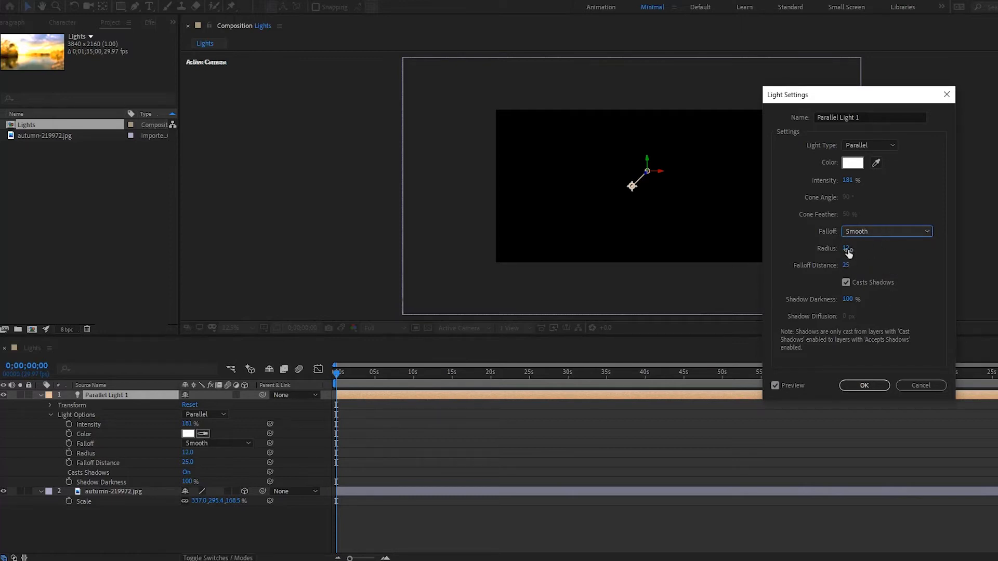
left_click(845, 283)
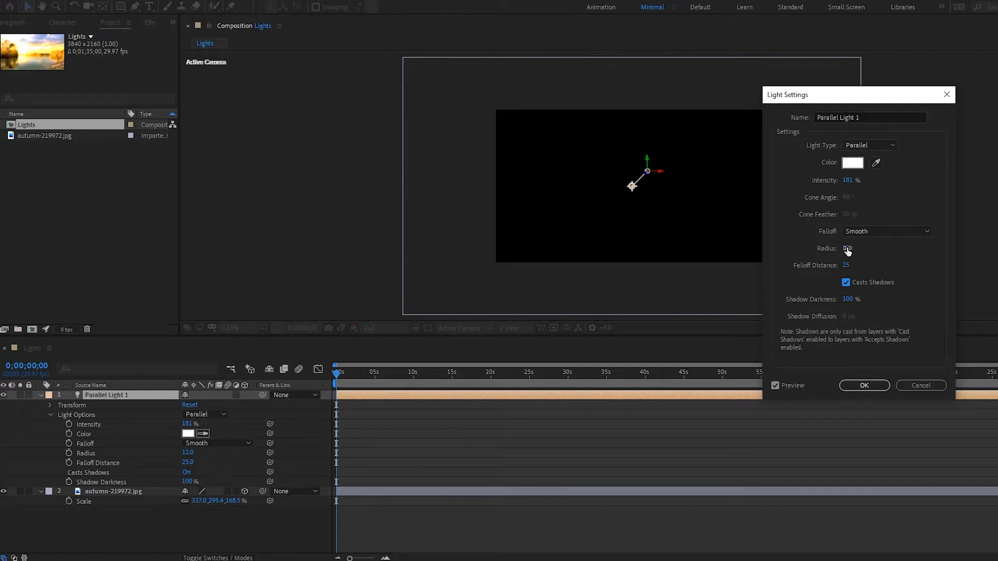
left_click_drag(847, 248, 931, 248)
left_click_drag(843, 251, 983, 266)
left_click(871, 386)
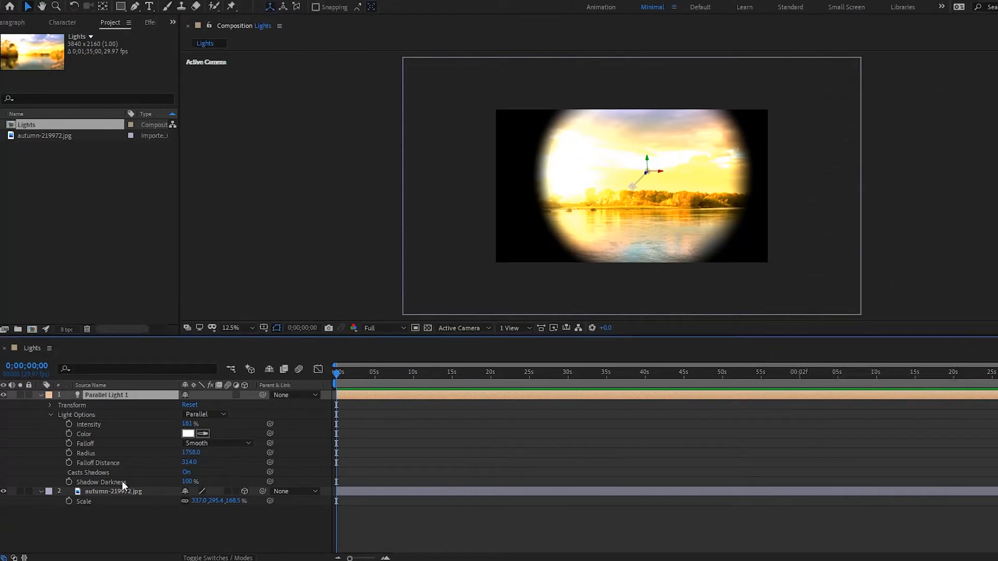
Split the composition viewer into two views and show the Right view beside the active camera.
left_click(519, 329)
left_click(539, 352)
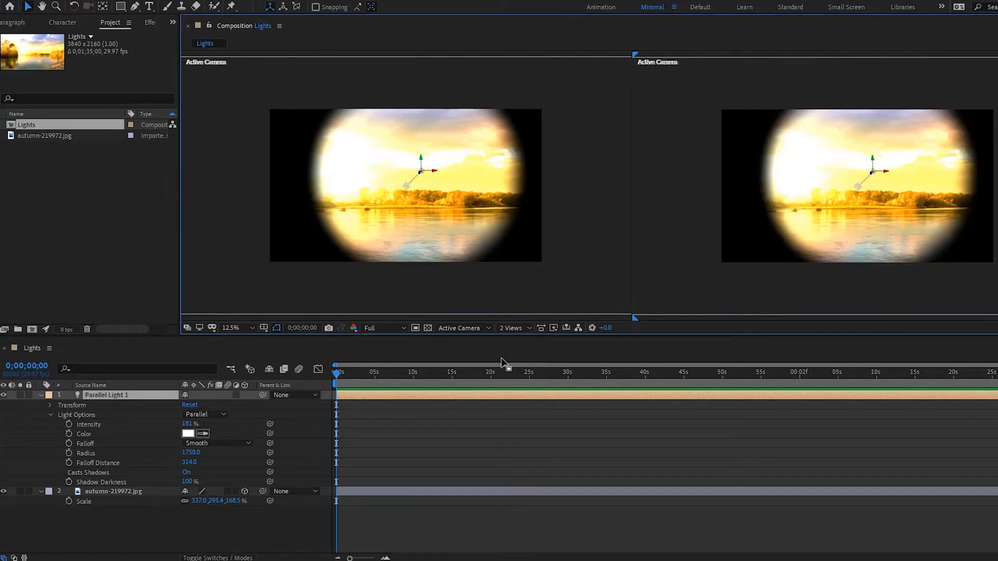
left_click(471, 297)
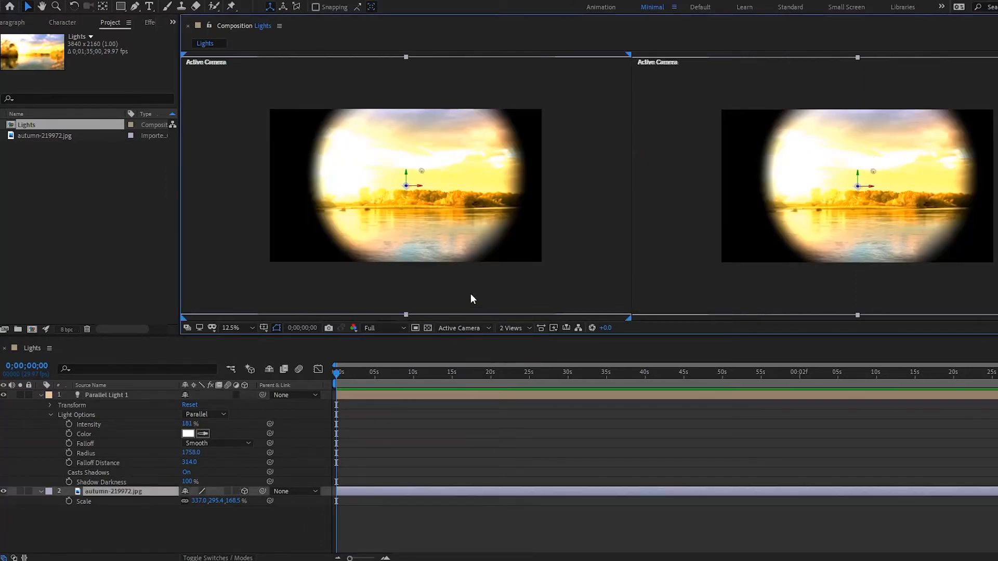
left_click(463, 332)
left_click(454, 404)
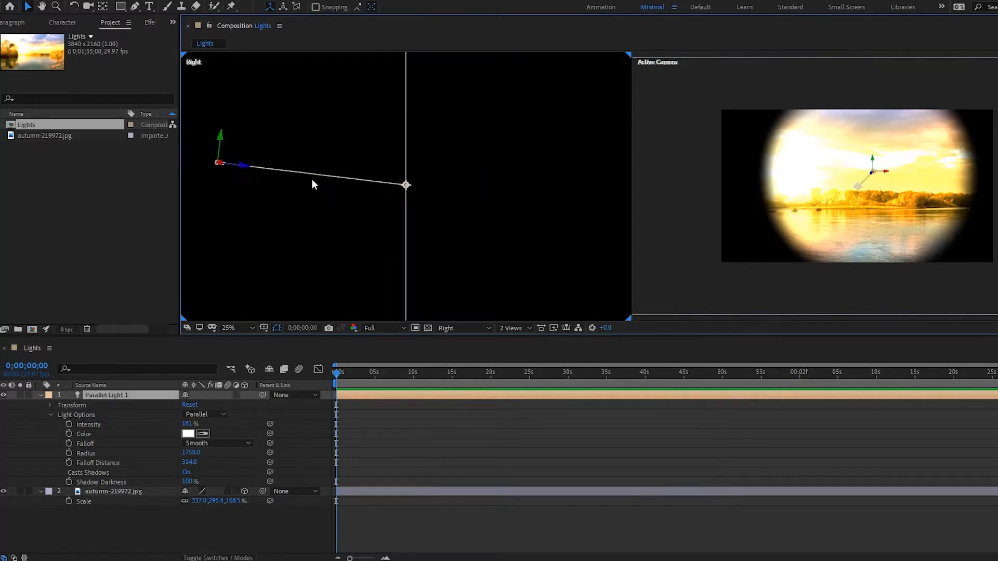
left_click(312, 177)
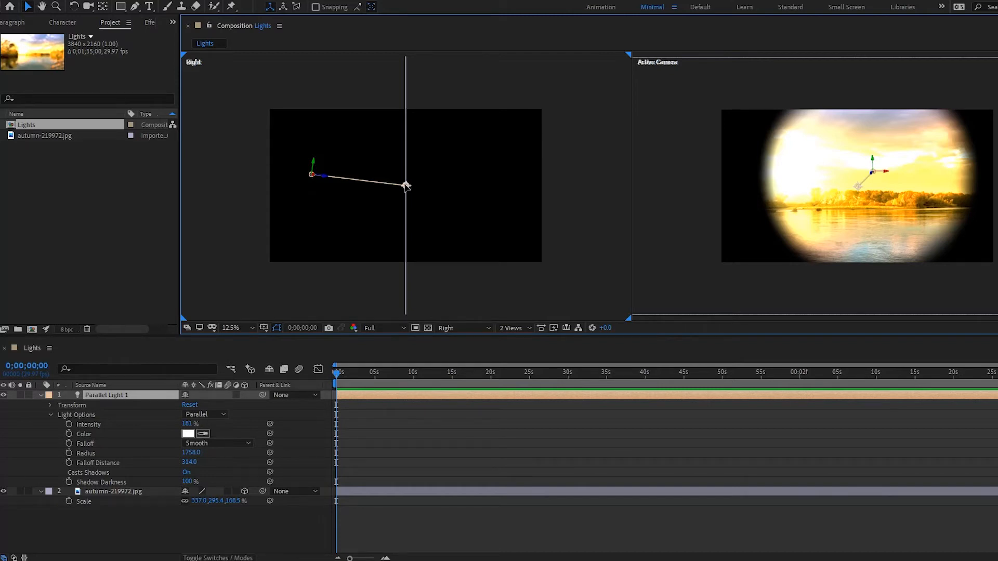
In the Right view, lower the parallel light's point of interest and move the light slightly down and closer to the image.
mouse_move(406, 186)
left_mouse_down()
mouse_move(406, 142)
mouse_move(406, 233)
mouse_move(406, 147)
mouse_move(401, 194)
left_mouse_up()
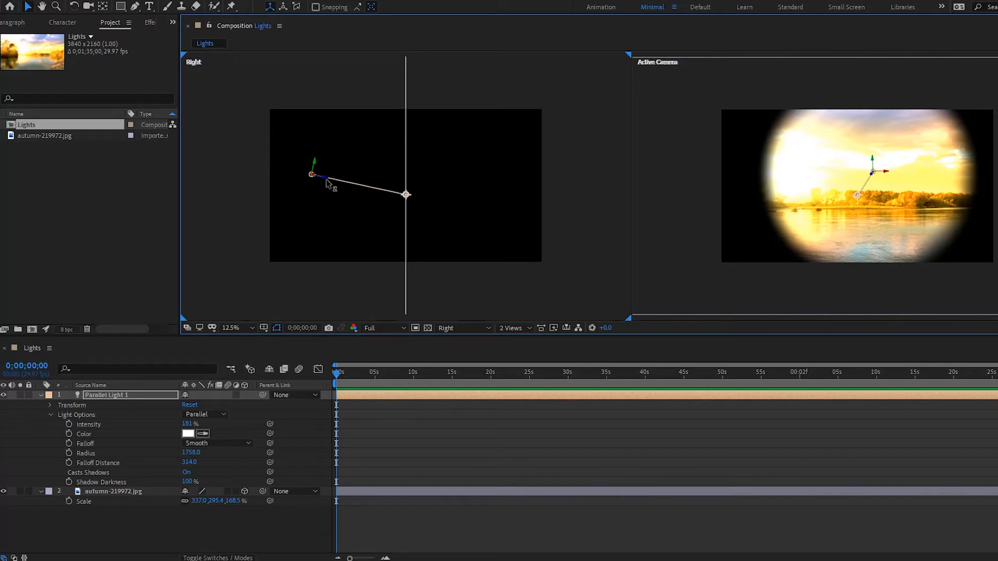
key("period")
left_click_drag(260, 213, 357, 226)
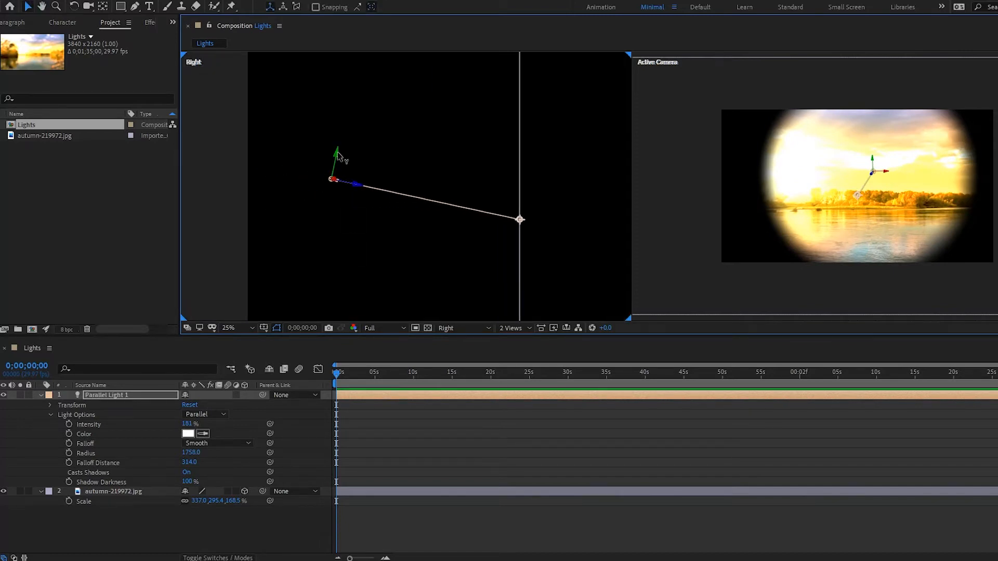
left_click_drag(338, 155, 380, 215)
left_click_drag(365, 221, 420, 213)
scroll(402, 208, "down", 1)
left_click(402, 223)
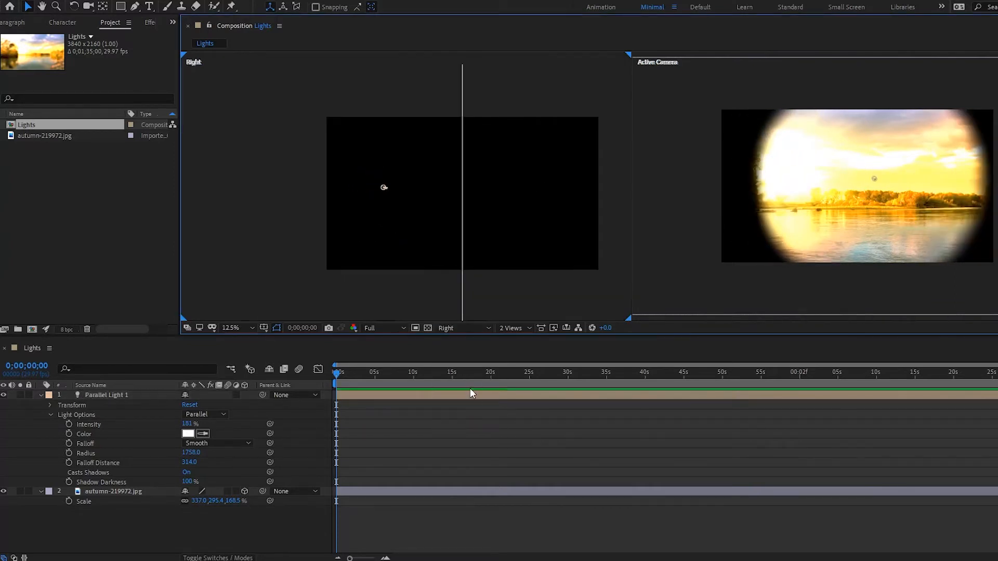
Change the Right view to Custom View 1 and select the parallel light in it.
left_click(473, 328)
left_click(481, 433)
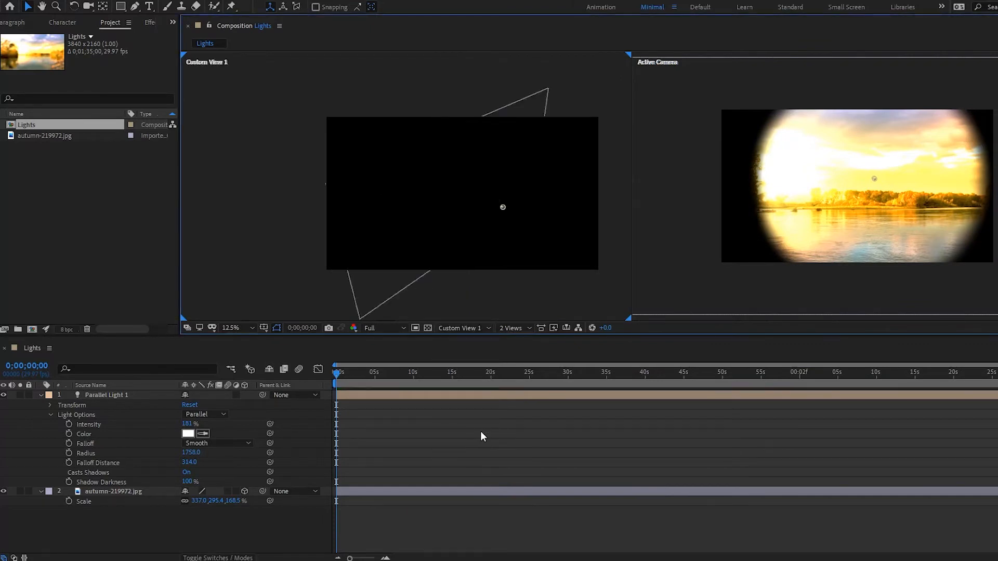
left_click(503, 209)
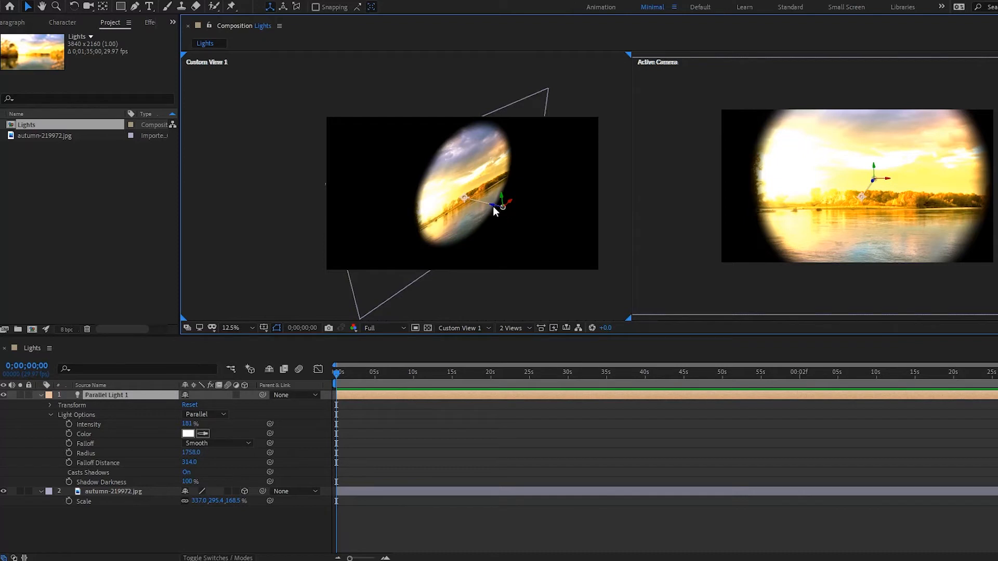
In Custom View 1, move the parallel light slightly farther from the image and raise its point of interest a little.
left_click_drag(478, 205, 241, 151)
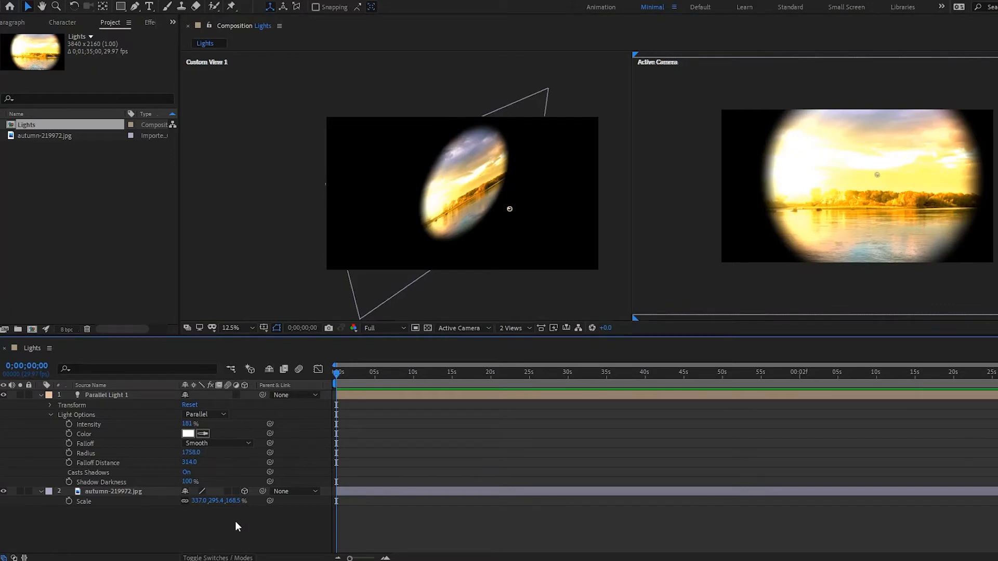
left_click(105, 396)
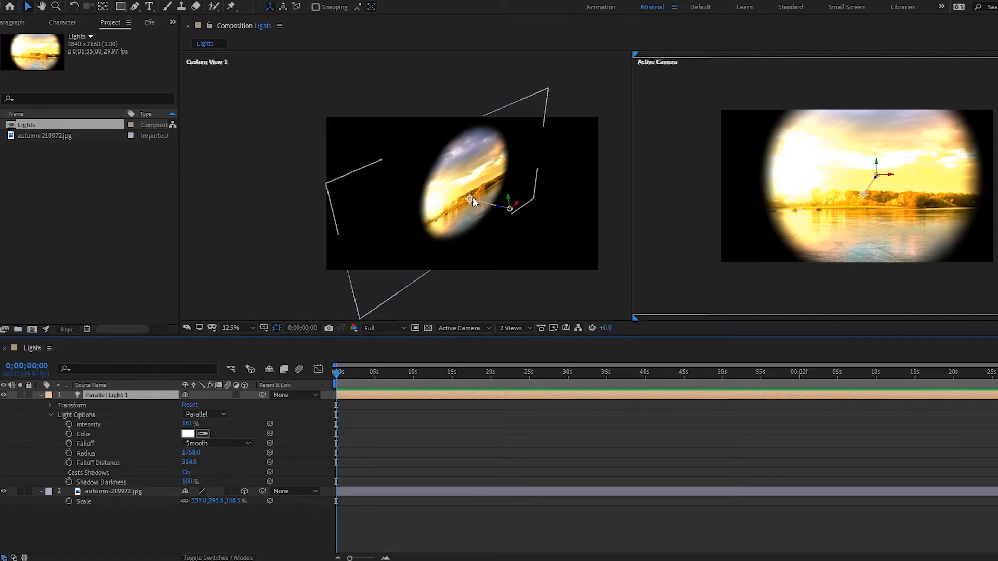
left_click_drag(470, 198, 473, 188)
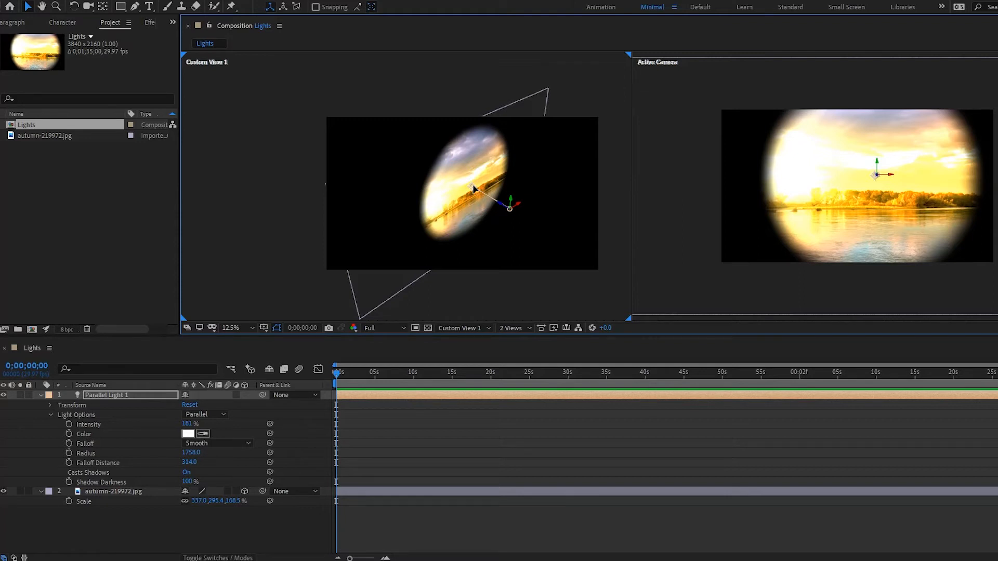
left_click_drag(473, 188, 321, 268)
left_click_drag(316, 304, 470, 199)
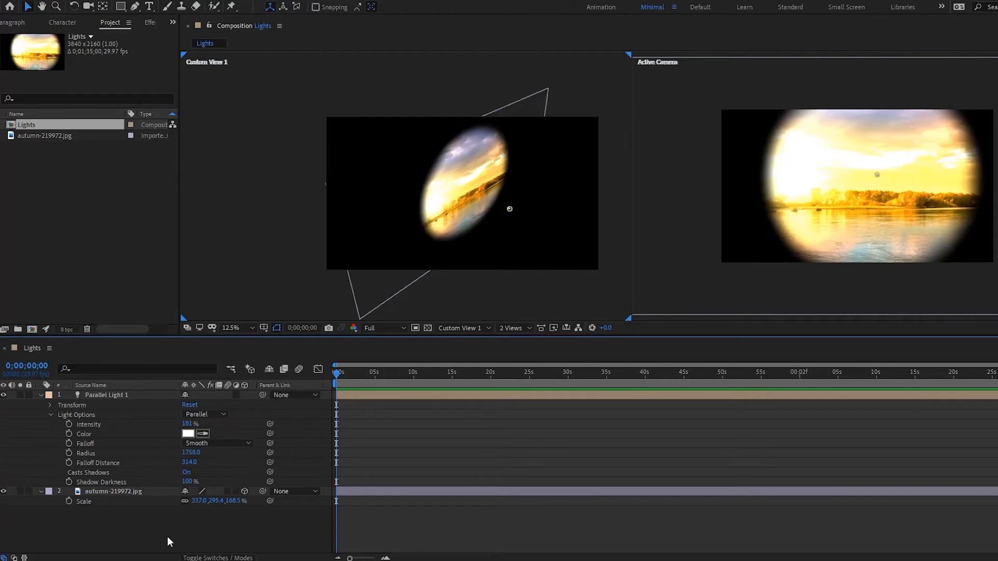
Change the parallel light's type to Point and move the light to about 1866, 953, -897.
double_click(120, 395)
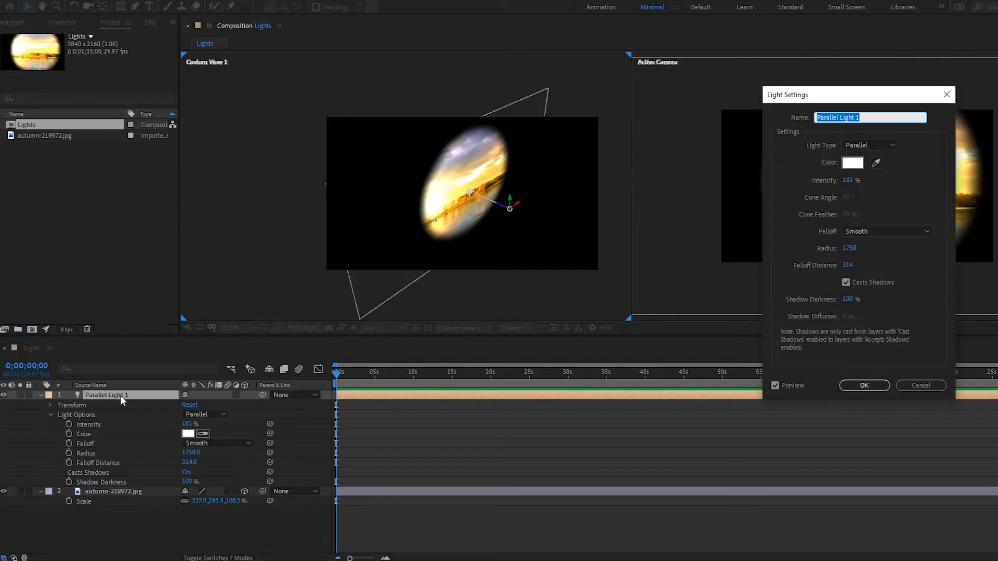
left_click_drag(811, 95, 479, 118)
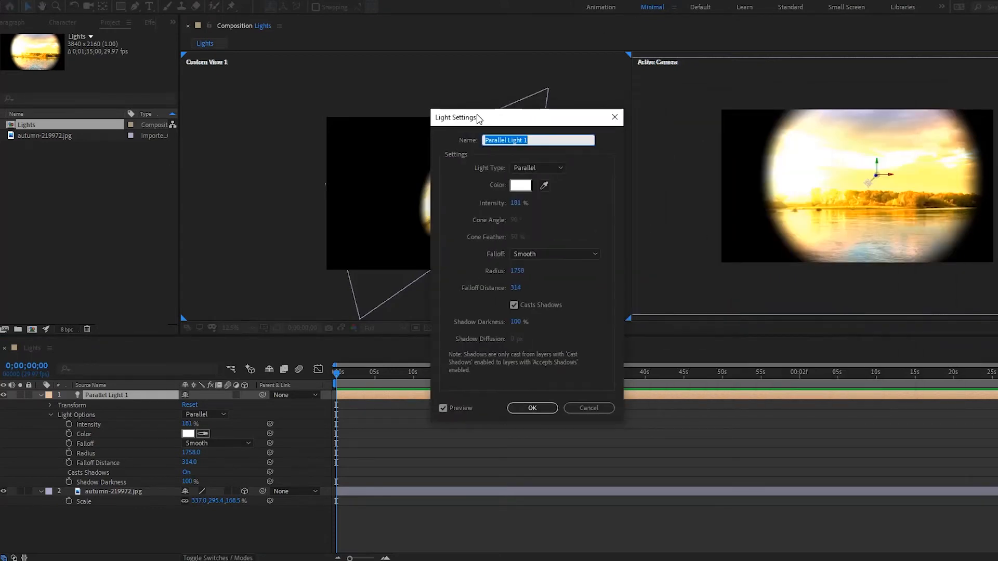
left_click(526, 167)
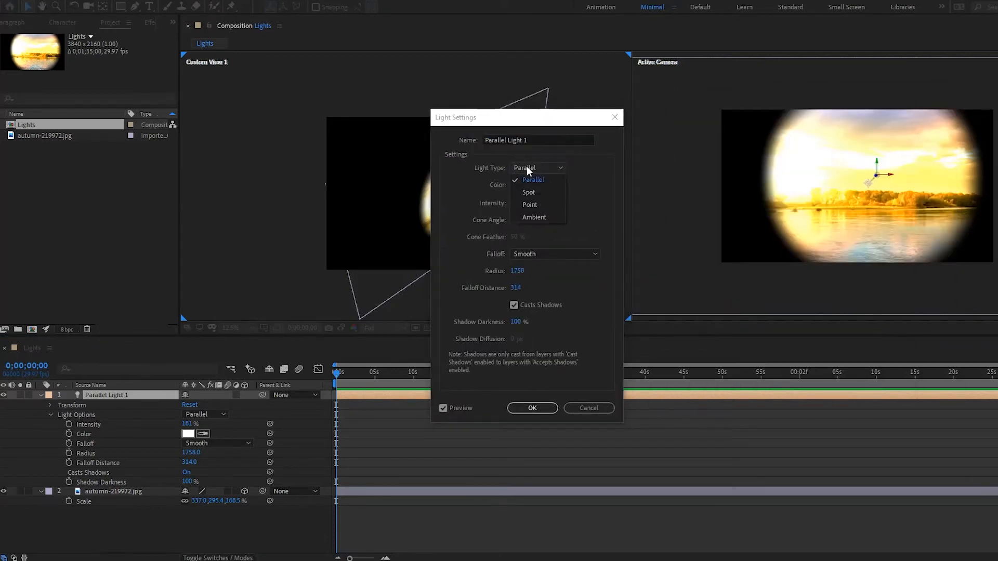
left_click(531, 207)
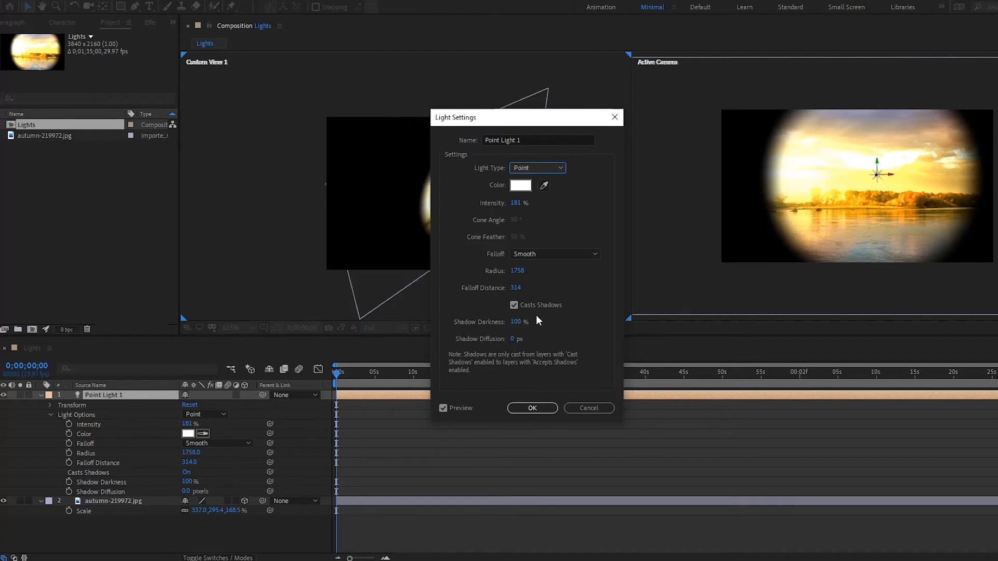
left_click(533, 408)
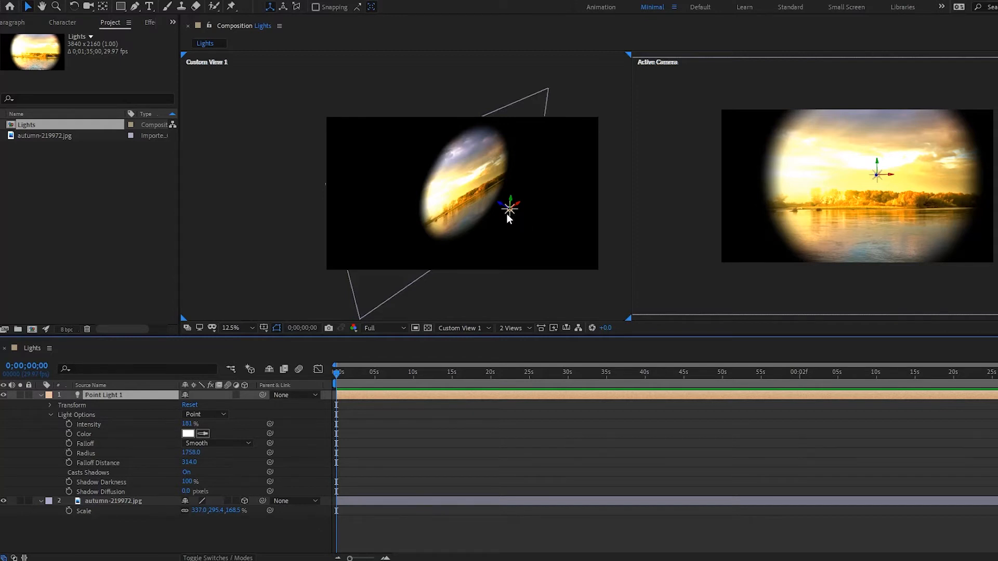
left_click_drag(501, 207, 426, 163)
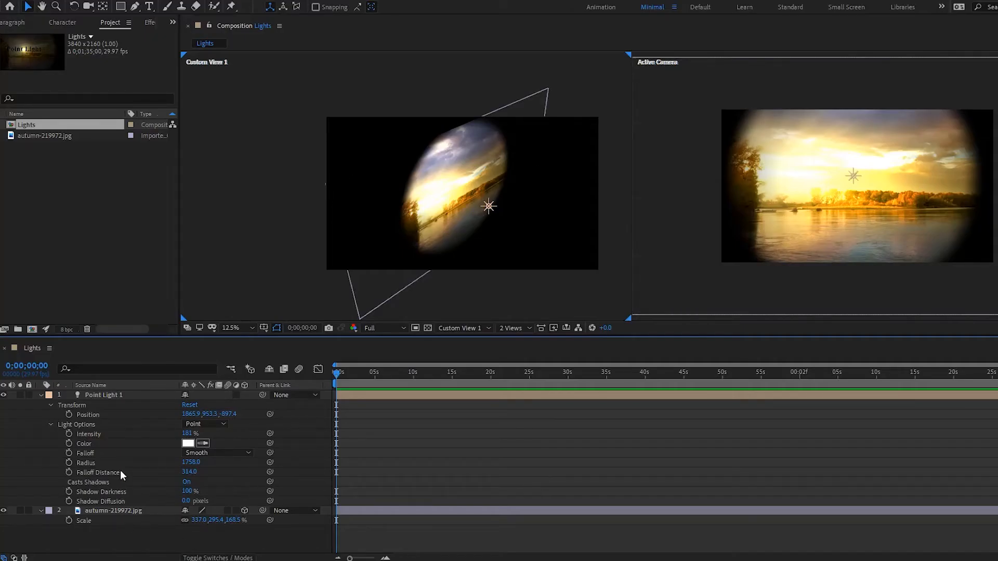
Change the point light's type to Spot, keeping the 90° cone angle and 50% cone feather, and apply the settings.
double_click(118, 397)
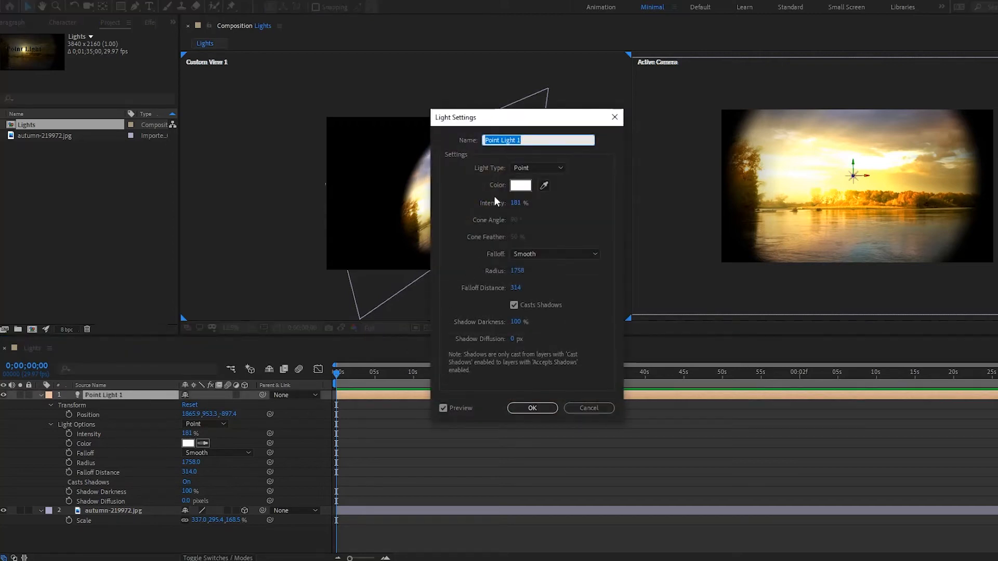
left_click(528, 168)
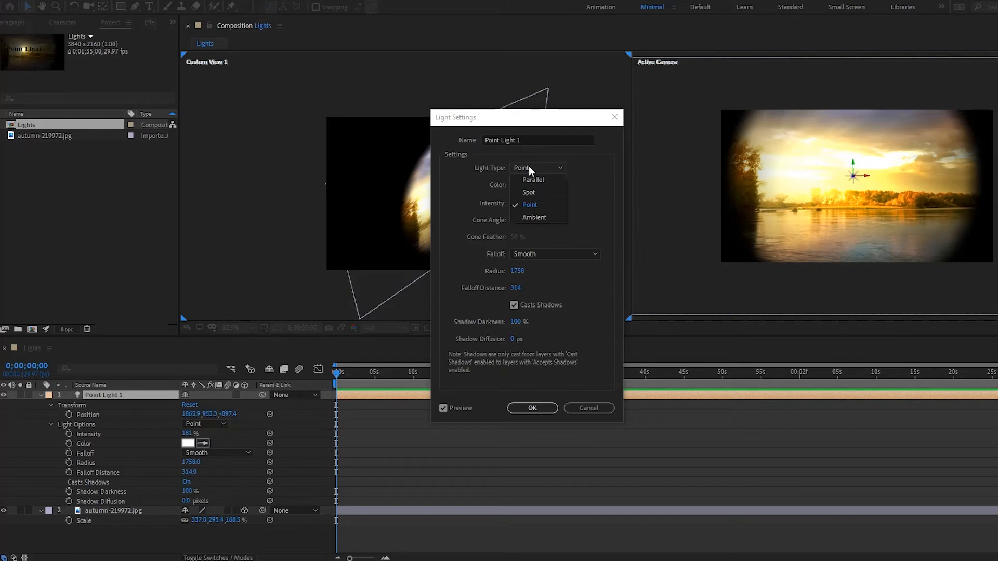
left_click(536, 190)
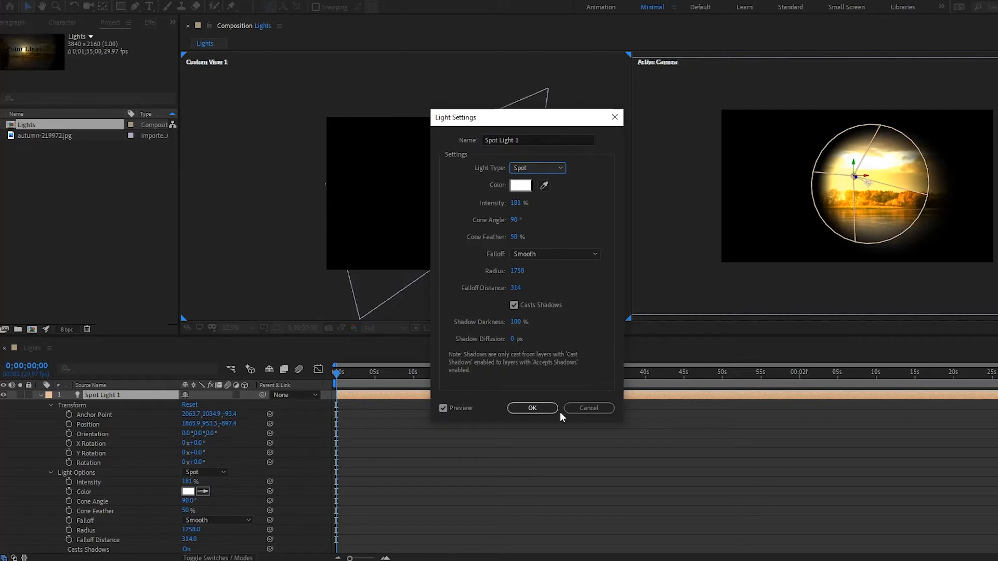
left_click(543, 408)
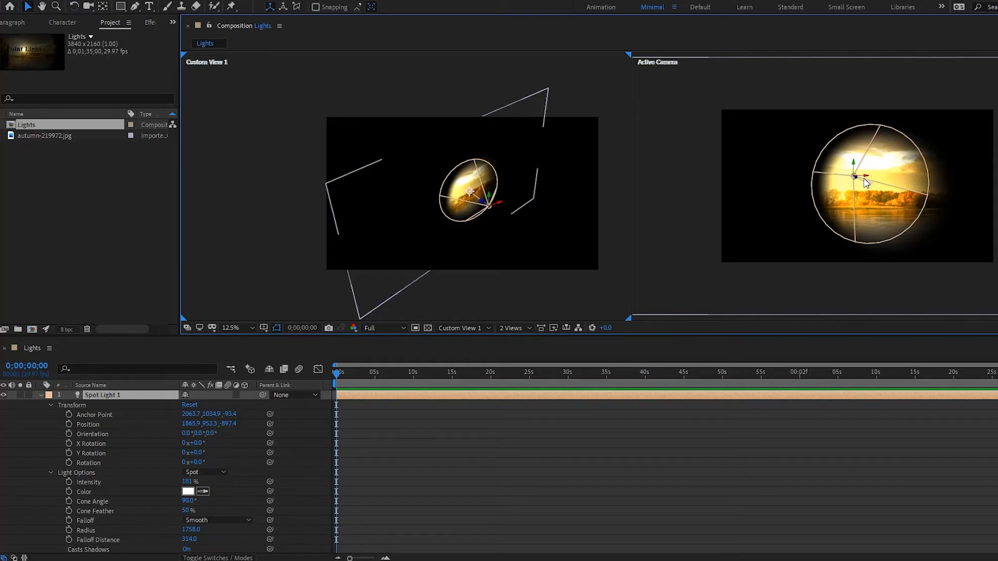
Set the composition's spotlight wireframes to On in the view options and apply them.
left_click(280, 25)
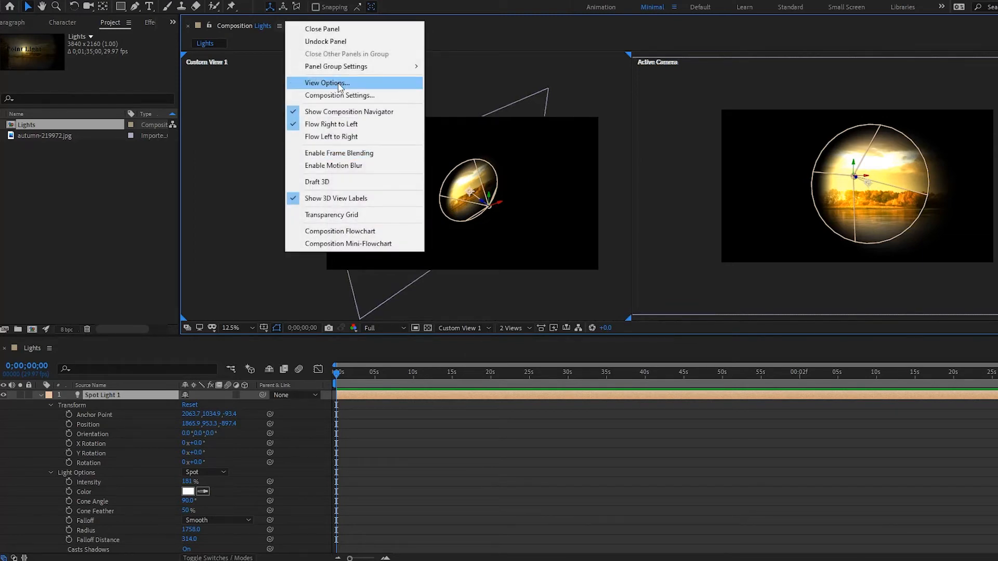
left_click(338, 83)
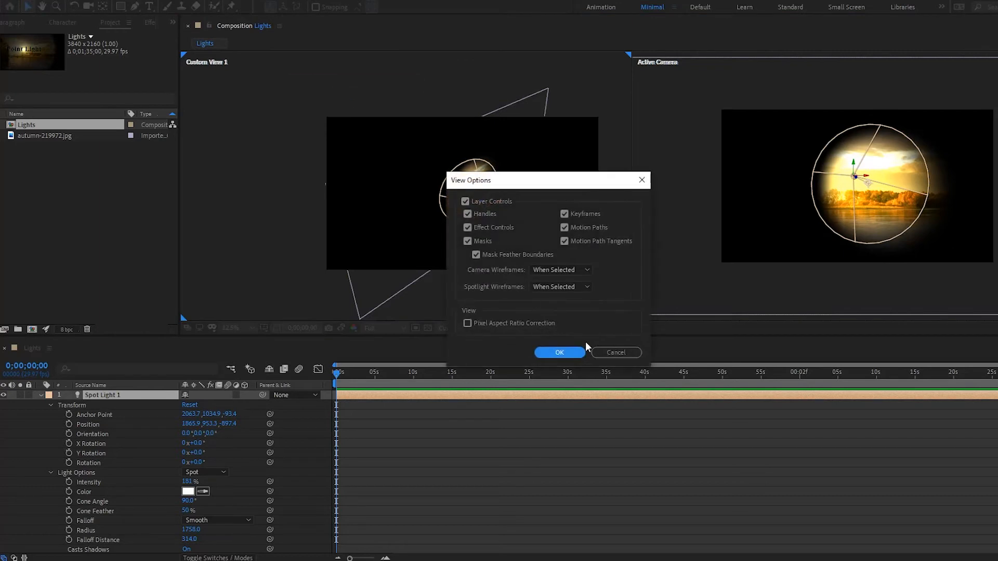
left_click(545, 289)
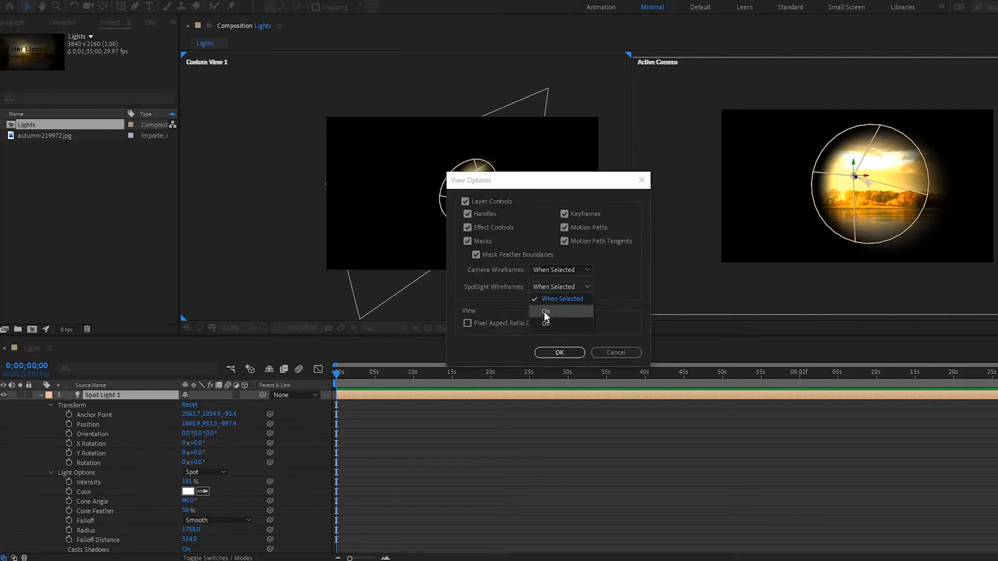
left_click(544, 311)
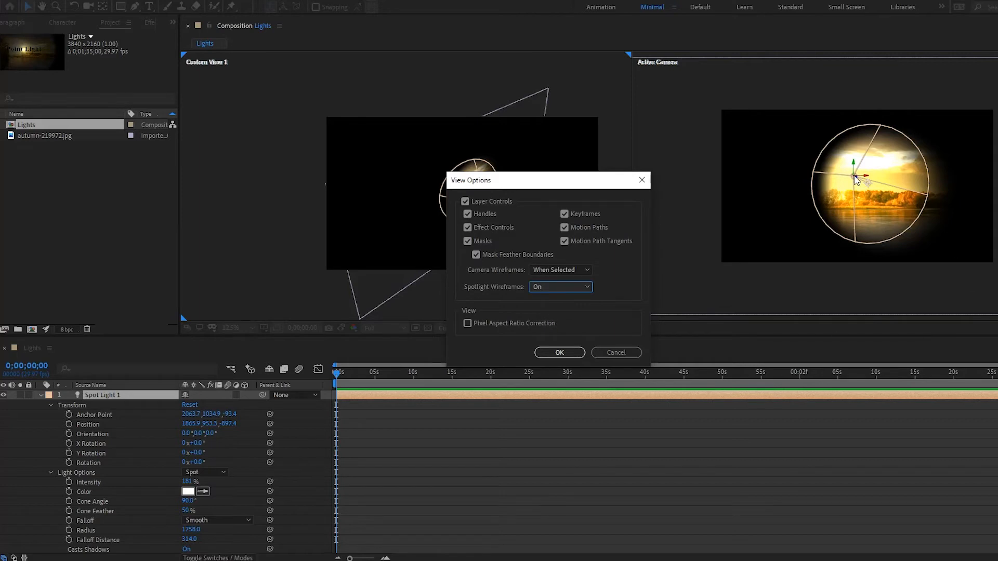
left_click(559, 353)
left_click(446, 429)
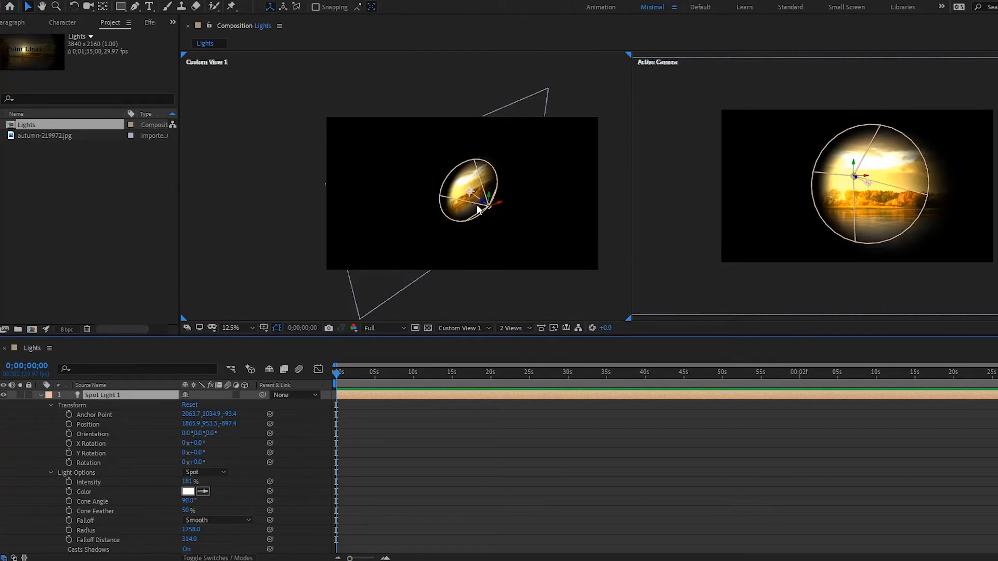
In Custom View 1, pull the spot light back from the image to about 1814, 931, -1345, checking it from a more frontal angle.
scroll(469, 194, "up", 2)
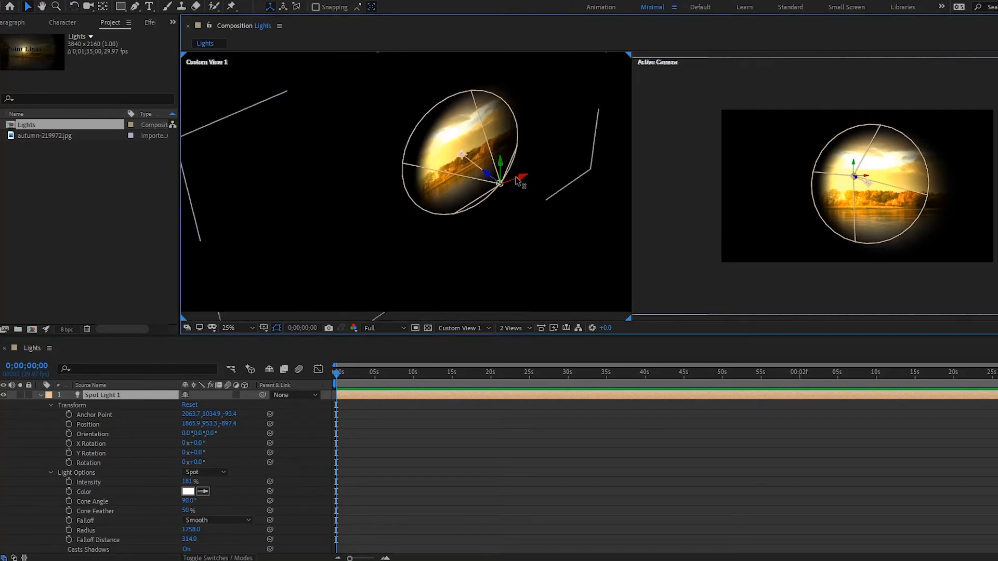
left_click_drag(526, 177, 543, 271)
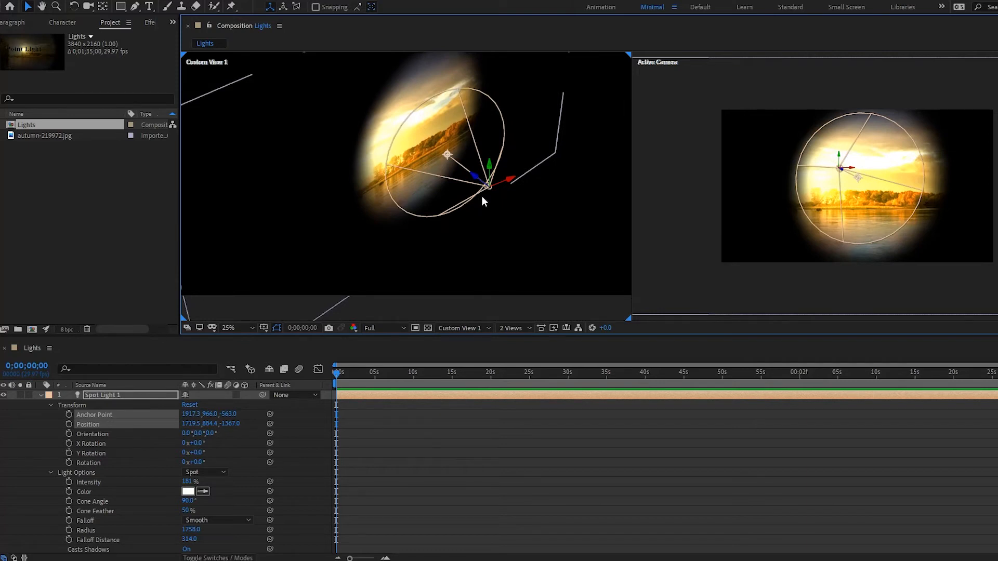
key("c")
left_click_drag(483, 209, 446, 197)
key("v")
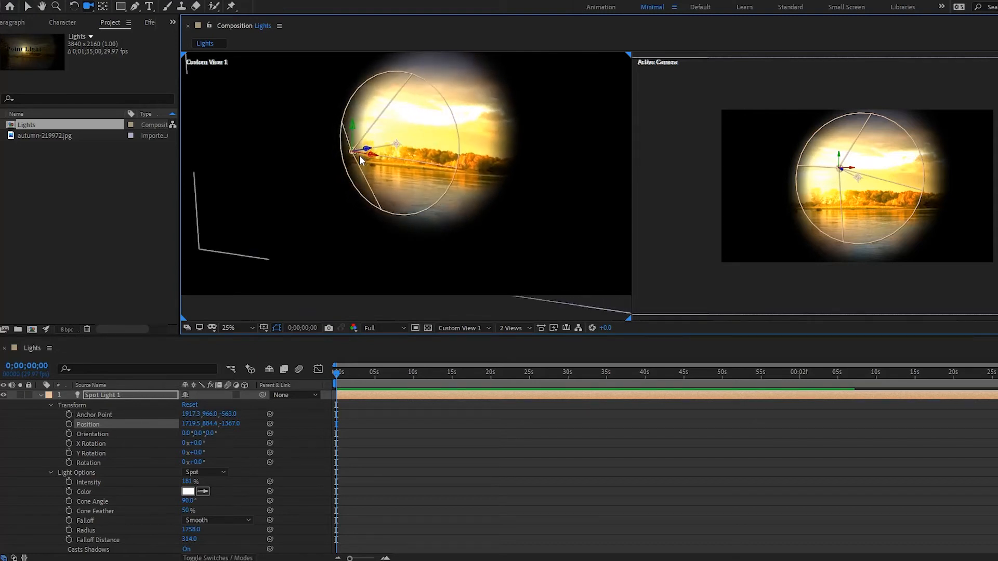
mouse_move(352, 152)
left_mouse_down()
mouse_move(325, 115)
mouse_move(335, 131)
mouse_move(374, 140)
mouse_move(470, 145)
mouse_move(453, 128)
mouse_move(406, 138)
mouse_move(339, 131)
mouse_move(364, 158)
left_mouse_up()
scroll(396, 185, "down", 2)
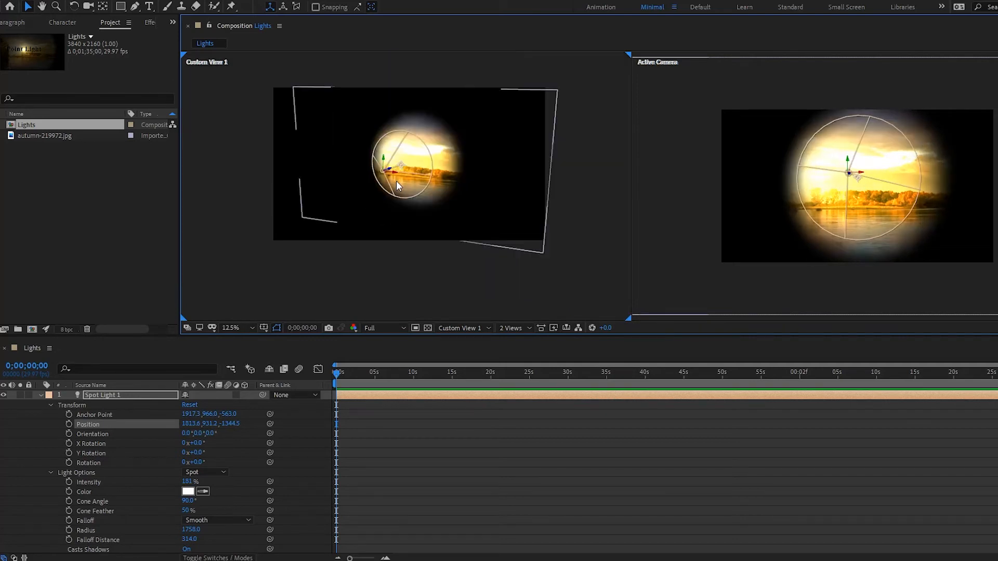
Try a wider spot light cone with an angle of 107° and a cone feather of 100%.
scroll(153, 448, "down", 1)
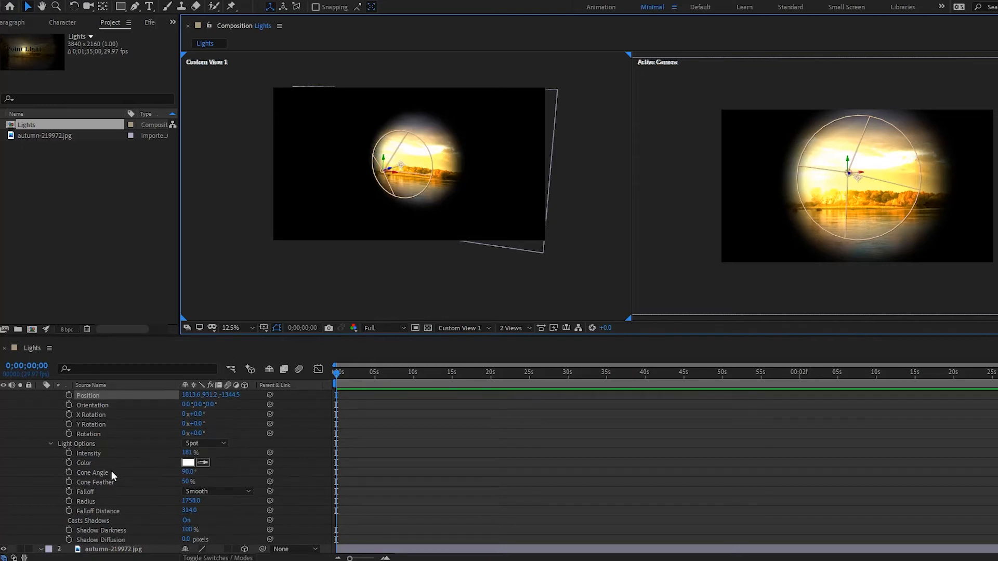
mouse_move(188, 472)
left_mouse_down()
mouse_move(232, 474)
mouse_move(177, 472)
mouse_move(195, 471)
left_mouse_up()
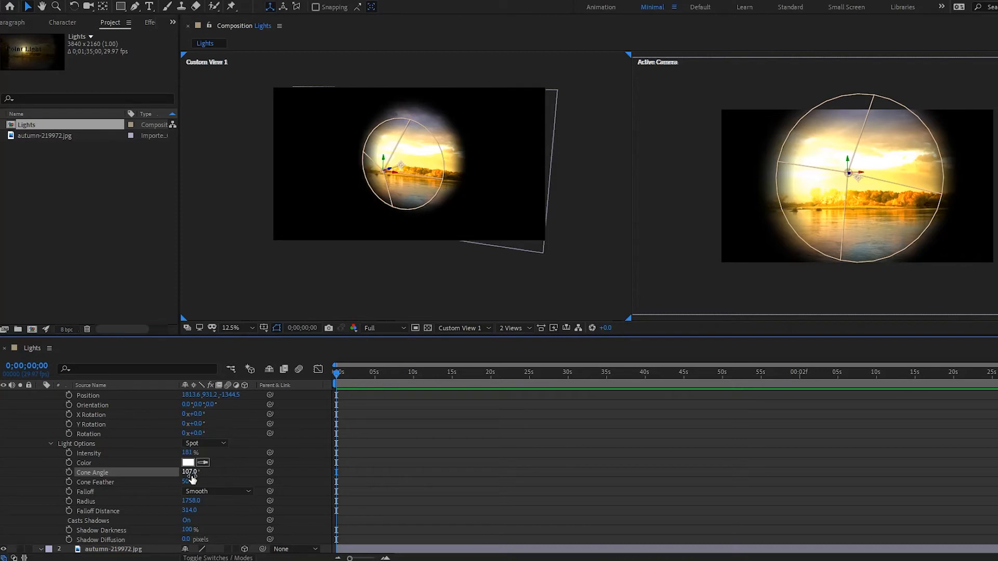
left_click(189, 481)
type("100")
key("Return")
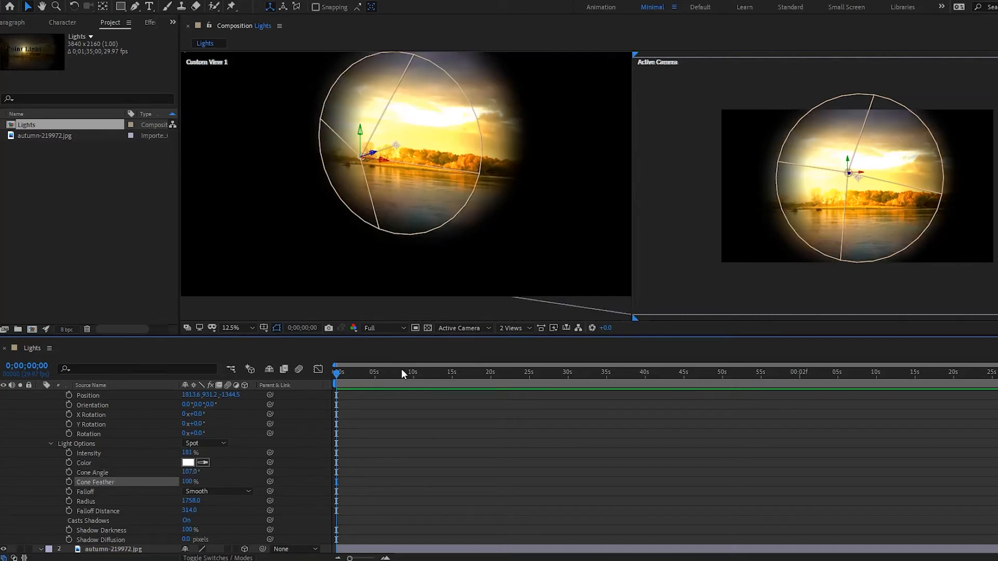
Return to a single active camera view and narrow the spot light's cone angle to 33° with 0% cone feather.
left_click(511, 329)
left_click(520, 344)
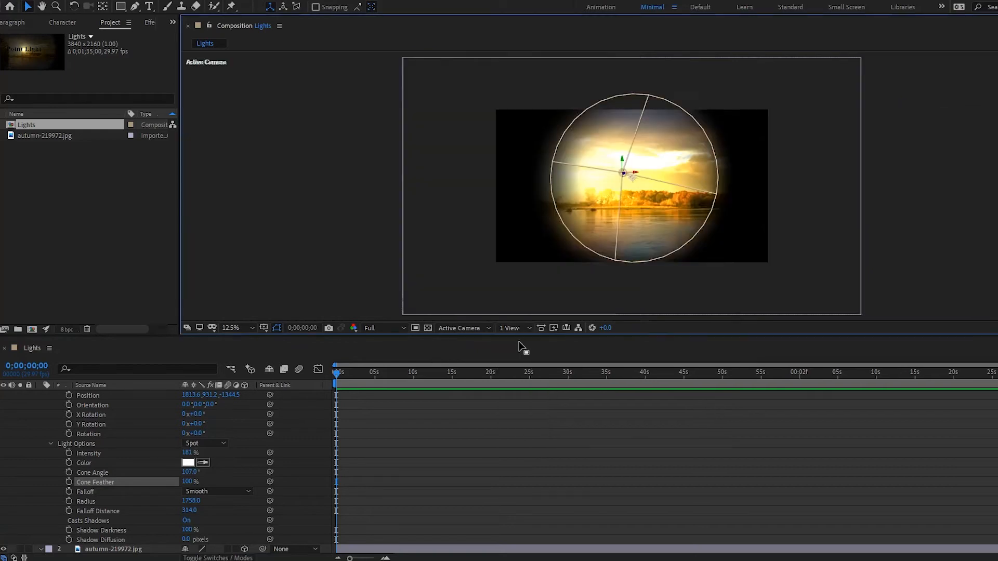
left_click_drag(187, 481, 33, 498)
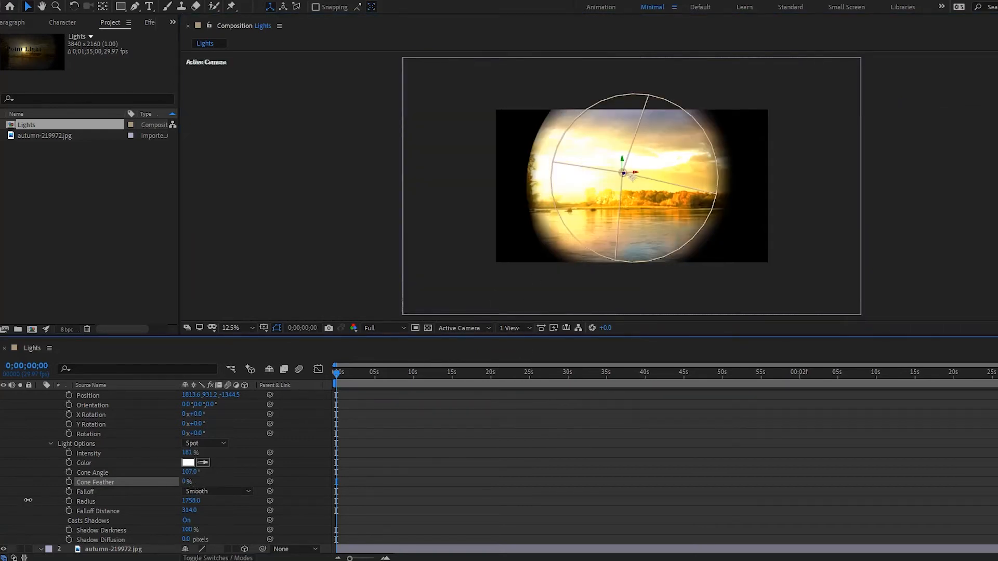
left_click_drag(190, 472, 156, 477)
key("period")
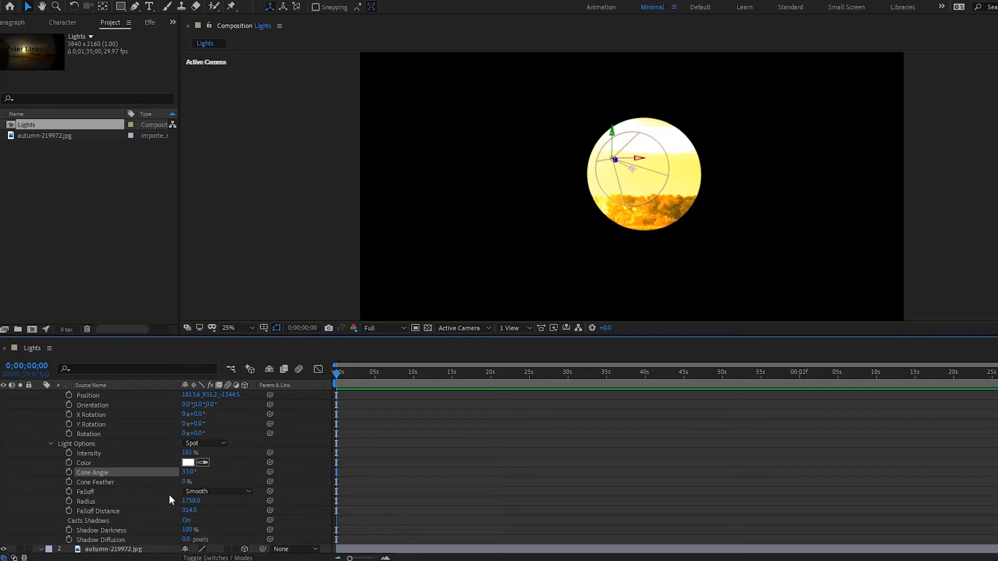
Set the spot light's cone feather to 35% and falloff distance to 584, and move the light up above its point of interest.
left_click(148, 501)
left_click(148, 511)
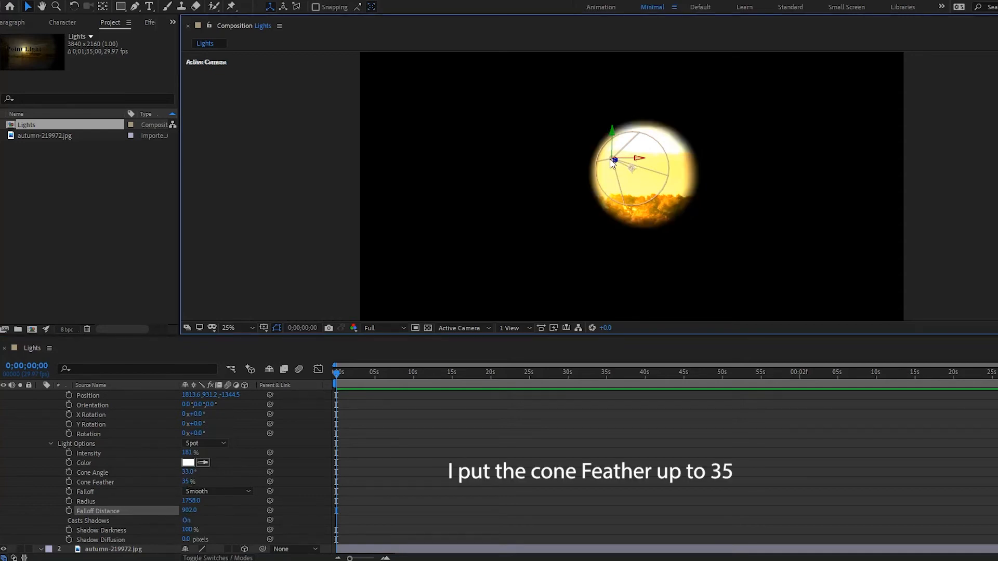
left_click_drag(616, 151, 632, 81)
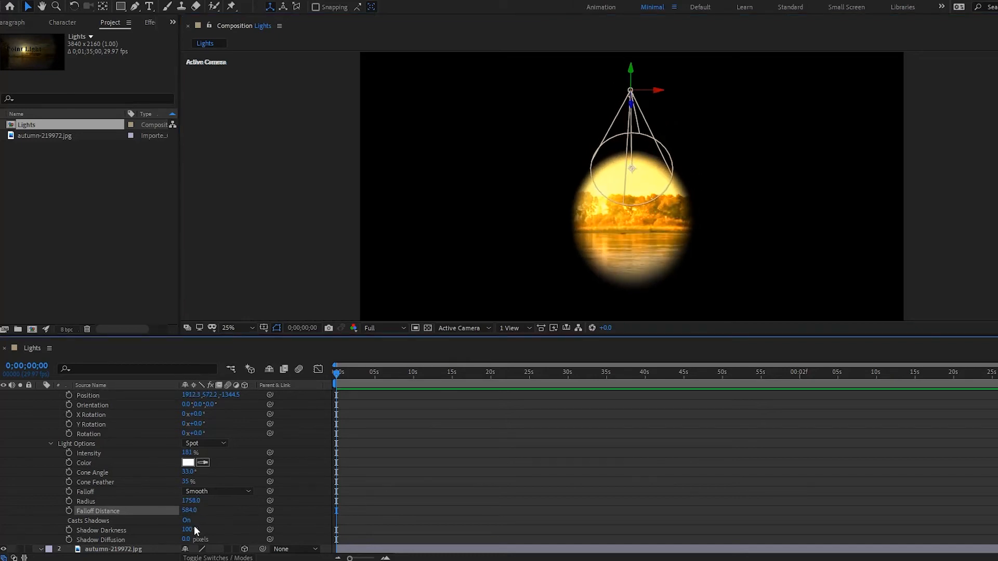
Try a falloff distance of 0 for the spot light and undo the change.
left_click(189, 511)
type("0")
key("Return")
key("ctrl+z")
Try a Y orientation of 38° on the spot light, undo it, and aim the point of interest toward the left part of the image.
left_click_drag(632, 168, 635, 152)
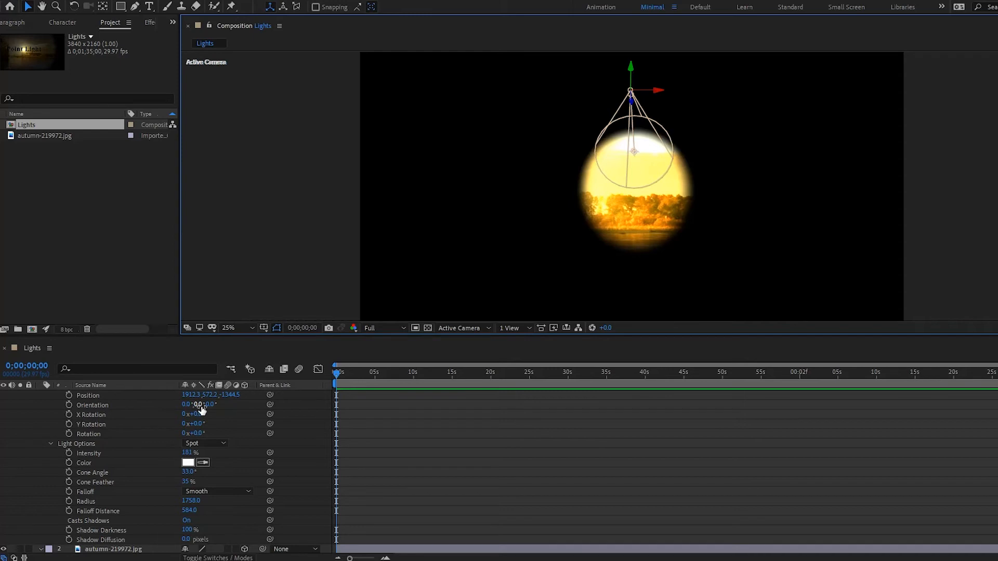
left_click_drag(202, 404, 210, 424)
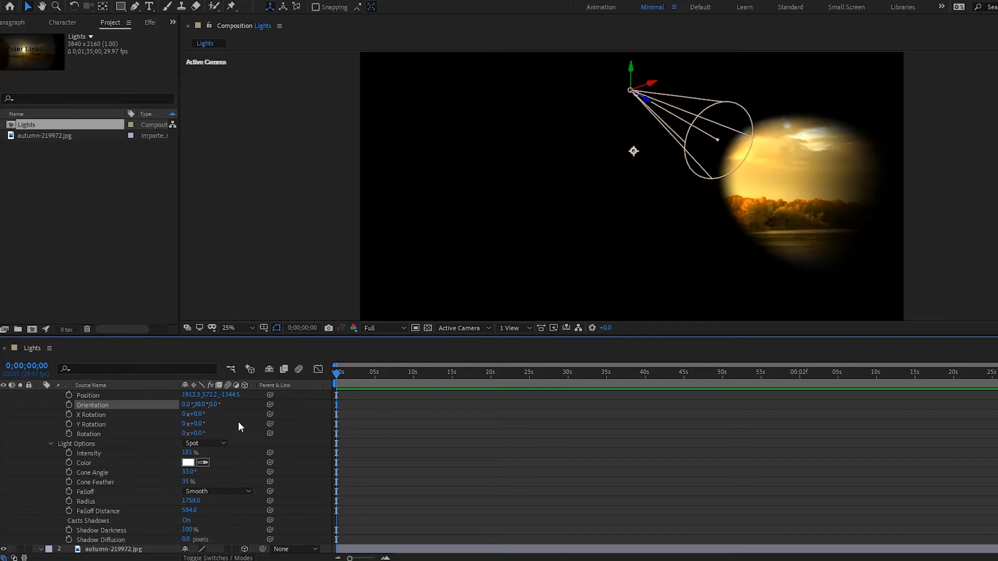
key("ctrl+z")
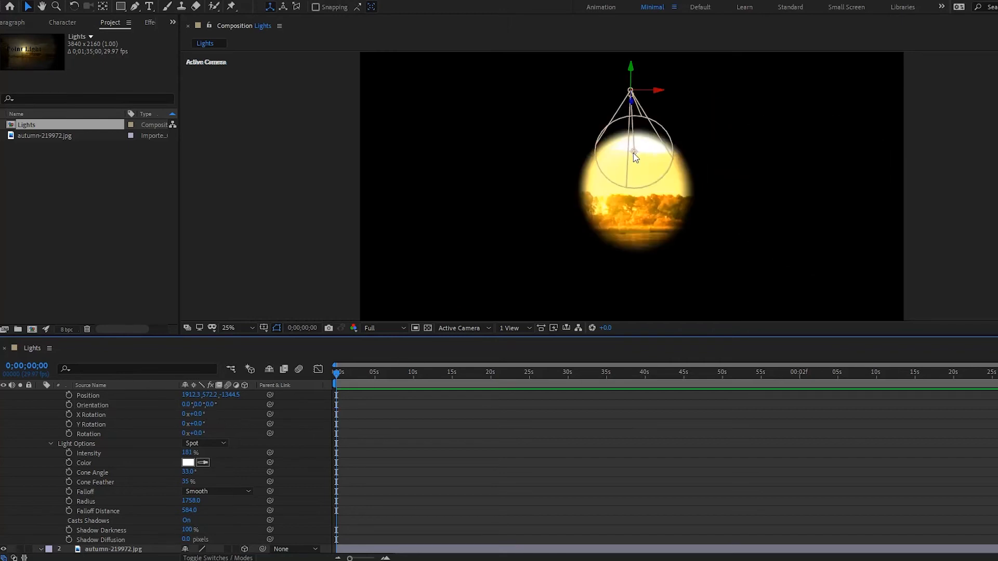
left_click_drag(633, 153, 567, 165)
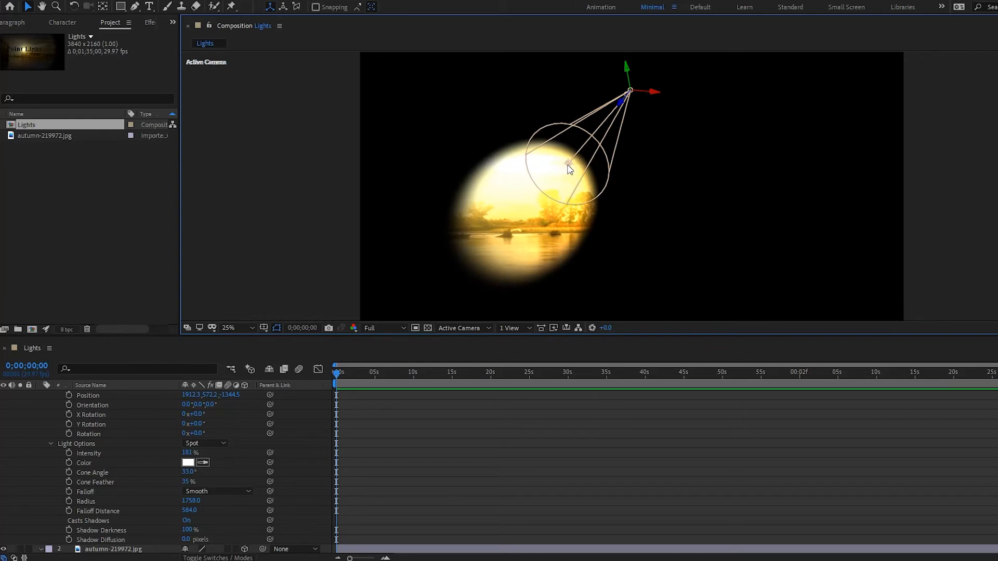
Collapse the spot light's properties and add a new Ambient light with 181% intensity to the composition.
scroll(165, 494, "up", 2)
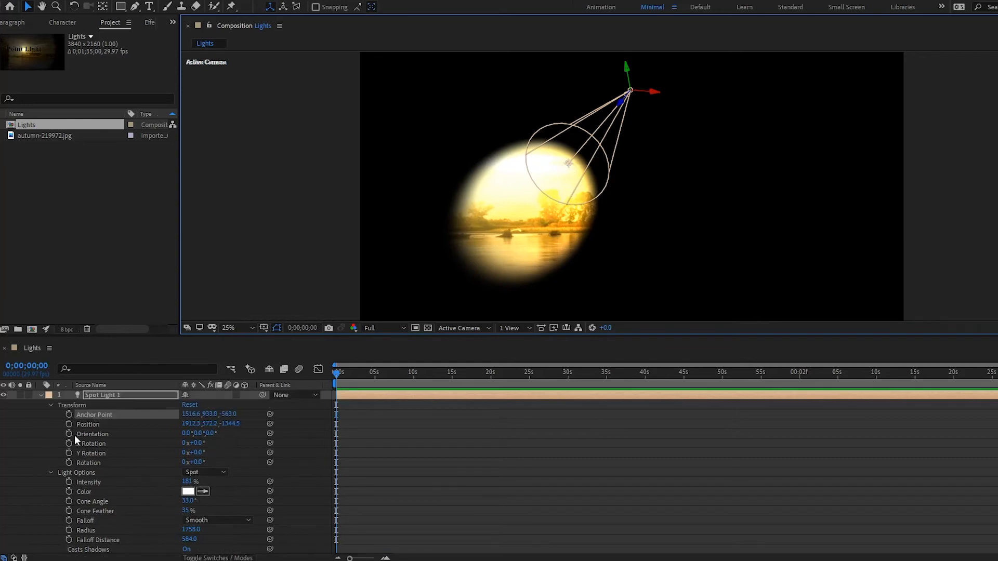
left_click(98, 394)
key("ctrl+grave")
right_click(100, 460)
mouse_move(165, 335)
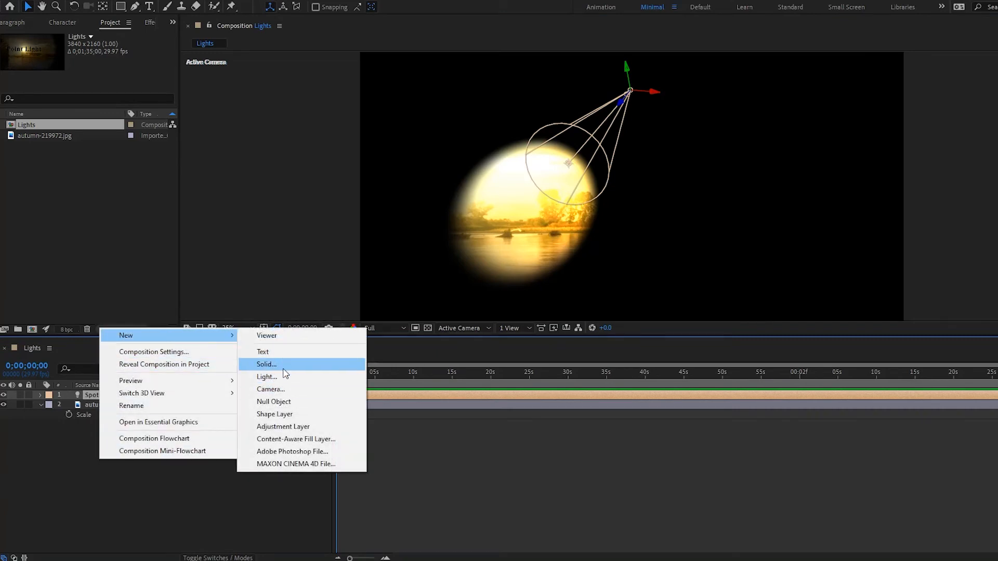
left_click(280, 377)
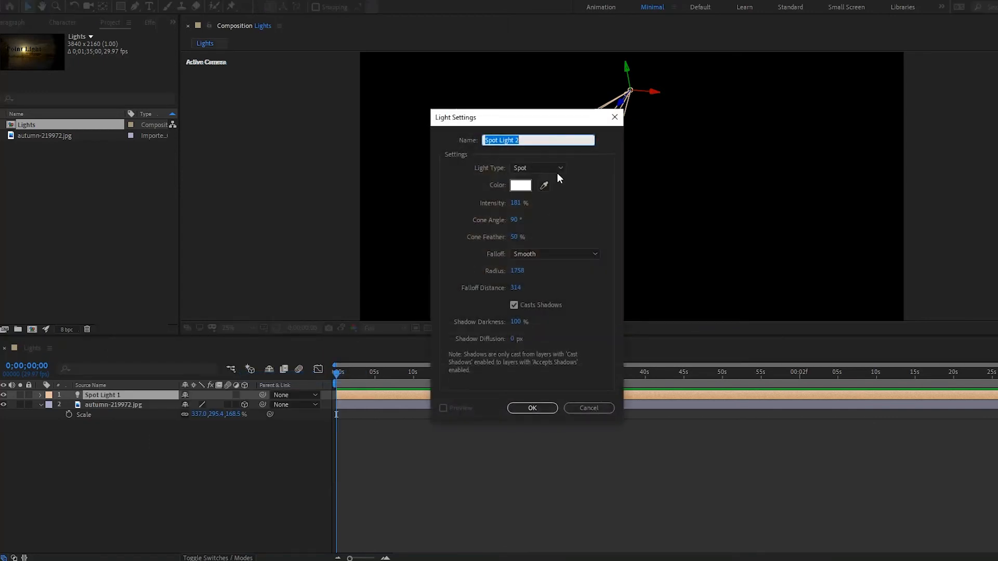
left_click(555, 167)
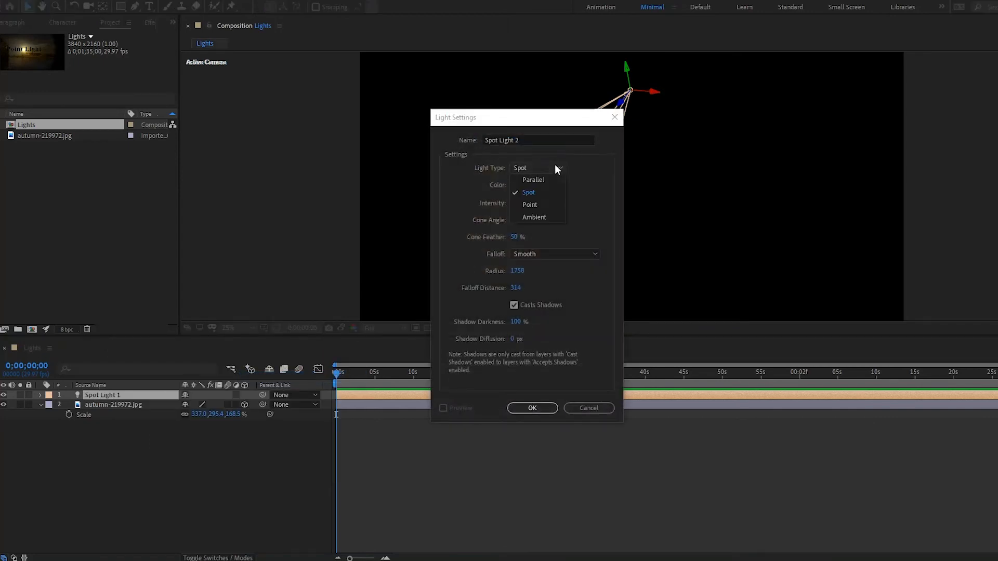
left_click(535, 217)
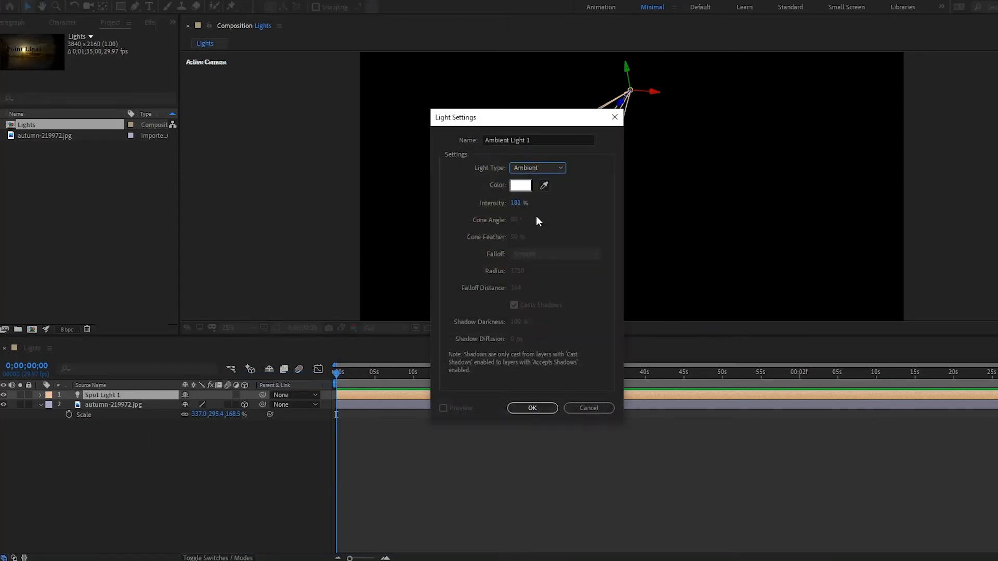
left_click(532, 408)
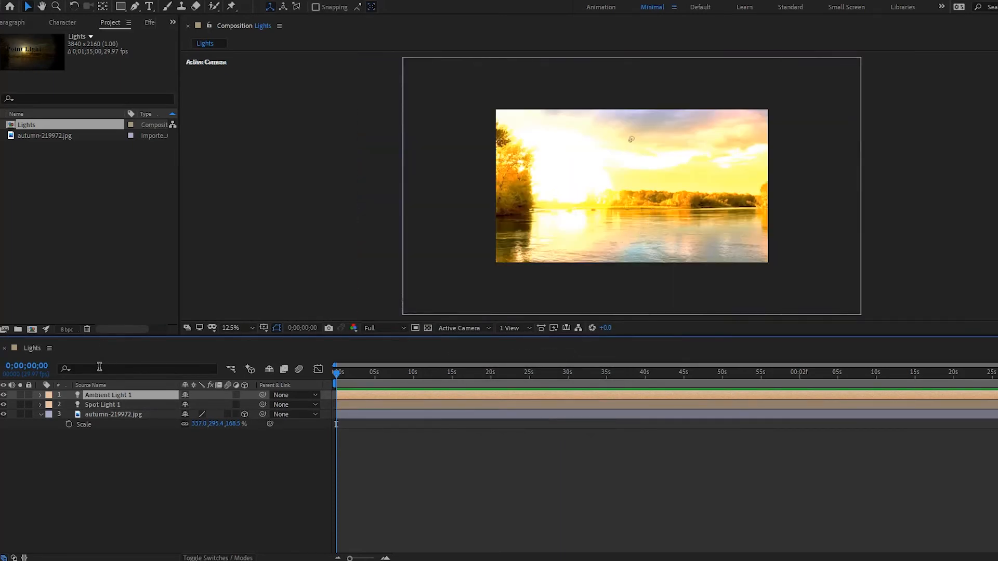
Lower the ambient light's intensity to 39% and shift the spot light's point of interest slightly down and to the right.
key("t")
left_click_drag(188, 415, 110, 415)
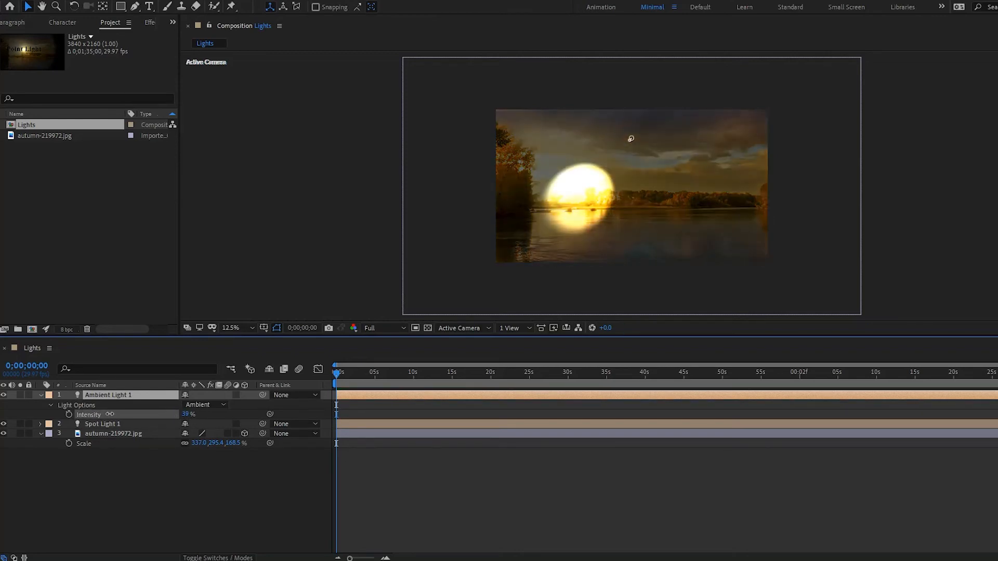
left_click(113, 424)
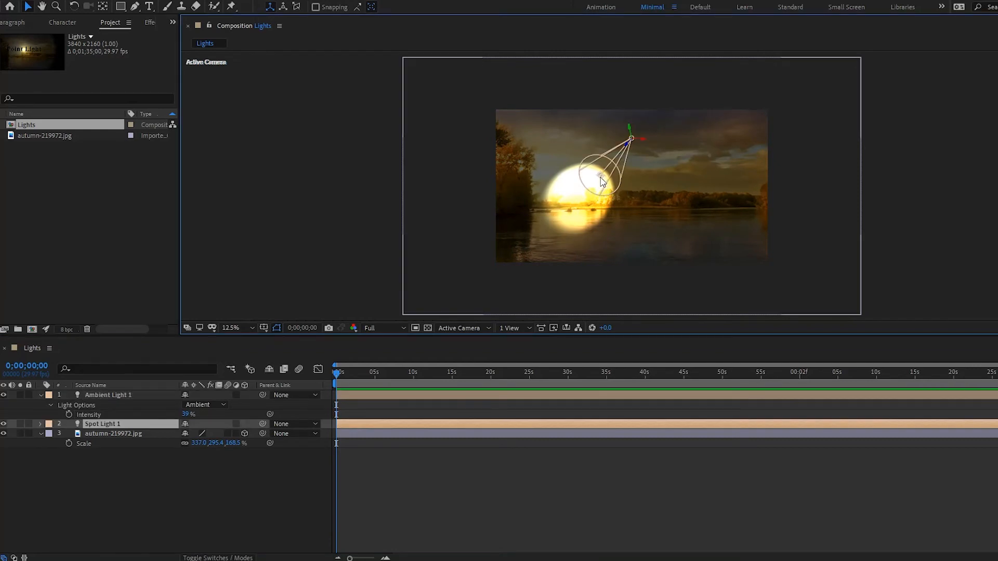
mouse_move(602, 180)
left_mouse_down()
mouse_move(696, 144)
mouse_move(680, 177)
mouse_move(634, 196)
mouse_move(621, 177)
mouse_move(617, 190)
left_mouse_up()
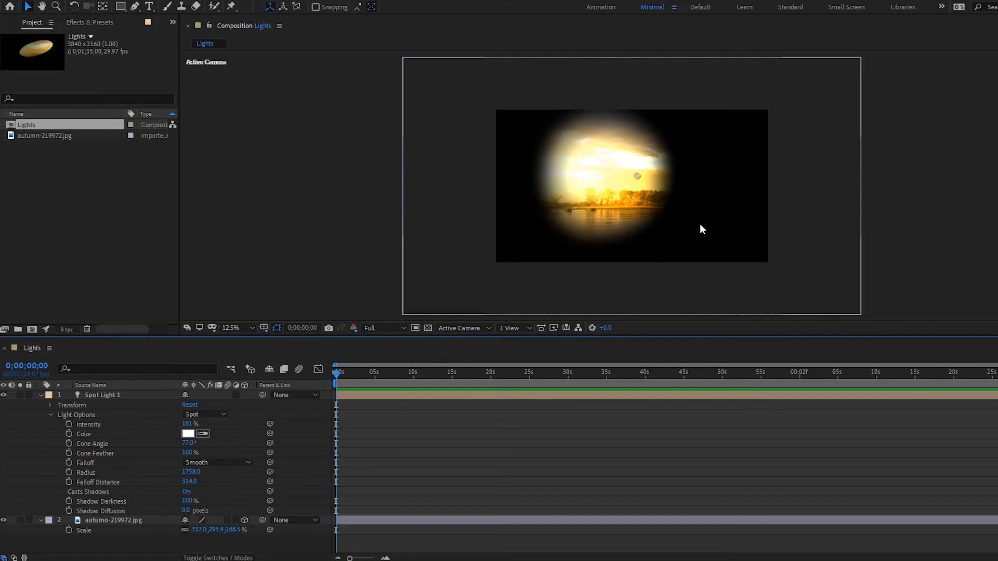
Move the spot light to the right of its point of interest and set its cone feather to 0%.
left_click(645, 178)
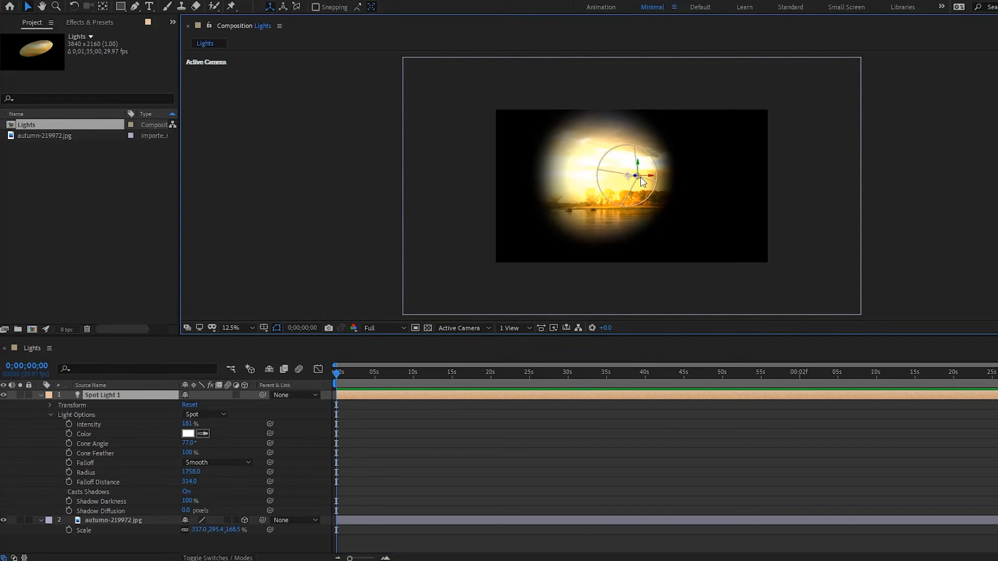
left_click_drag(640, 179, 702, 172)
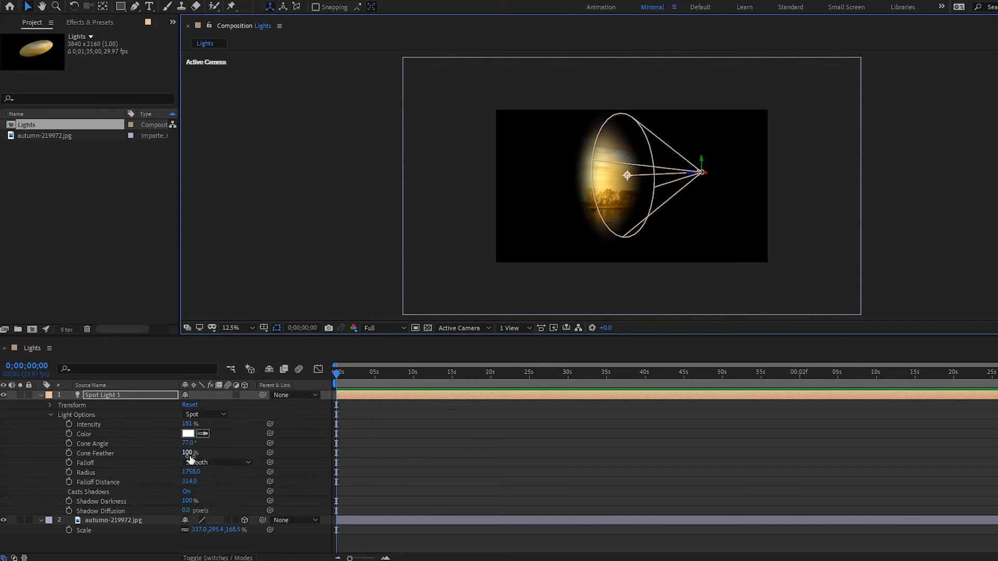
left_click_drag(190, 459, 87, 460)
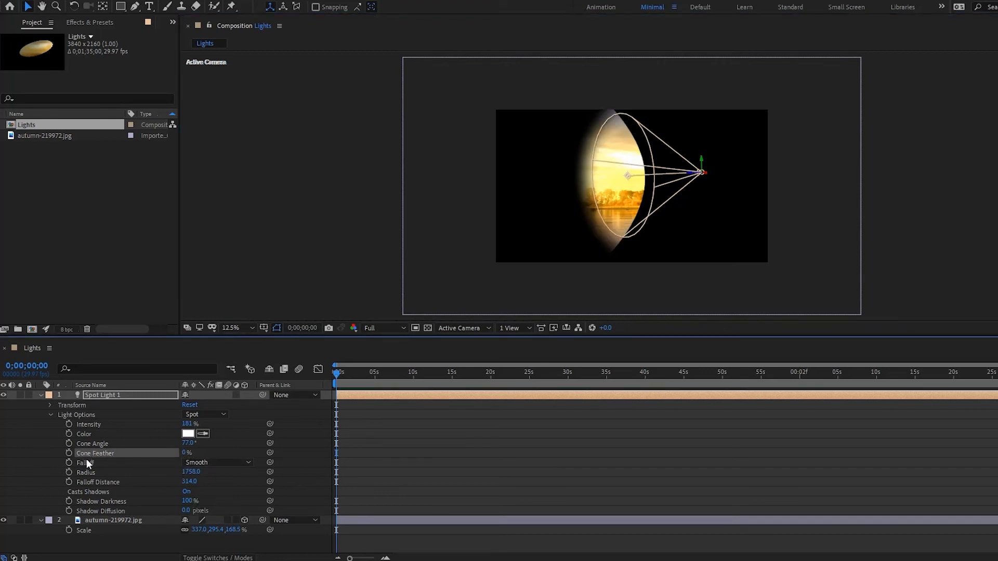
Set the spot light's radius and falloff distance both to 0.
left_click(191, 473)
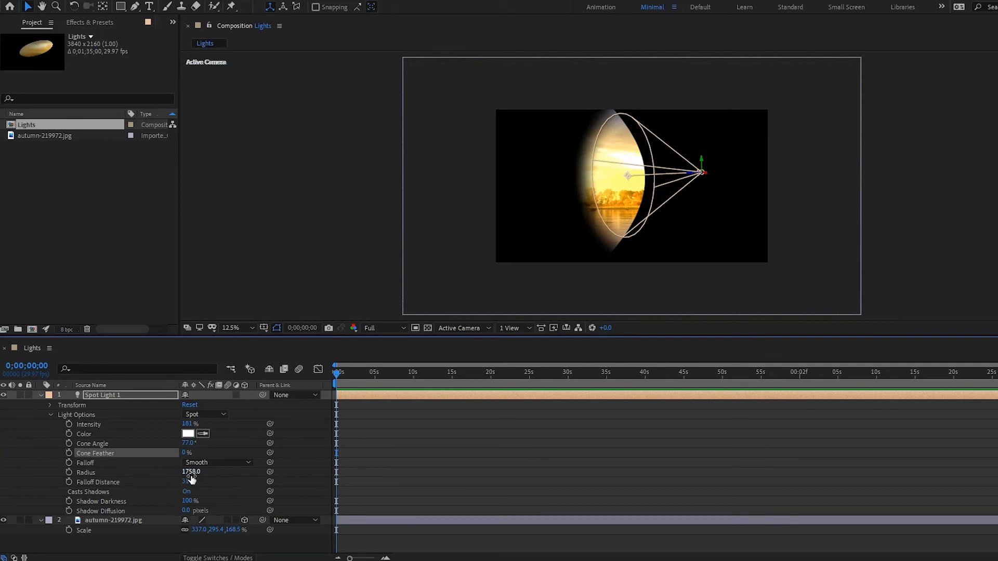
type("0")
key("Return")
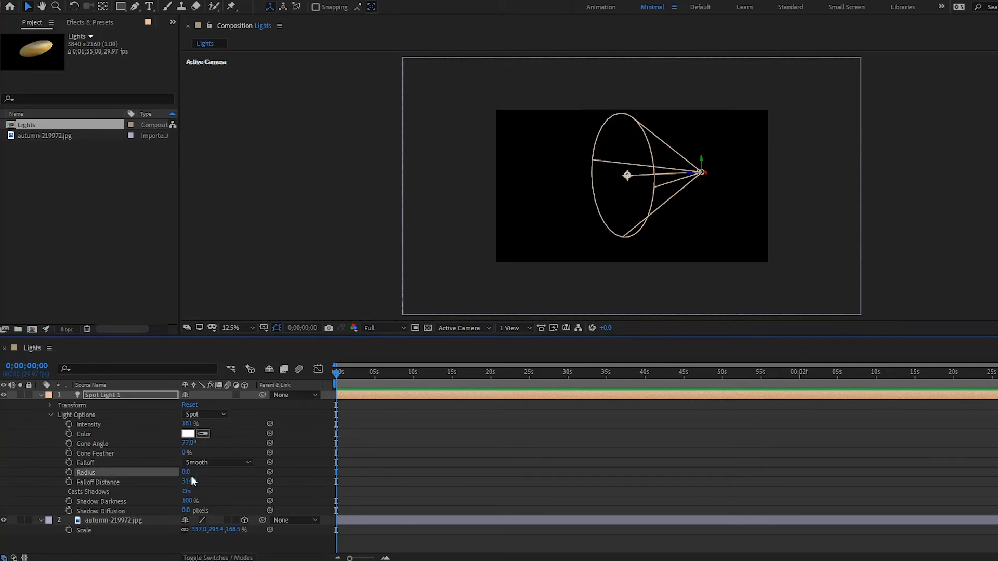
left_click(189, 479)
type("0")
key("Return")
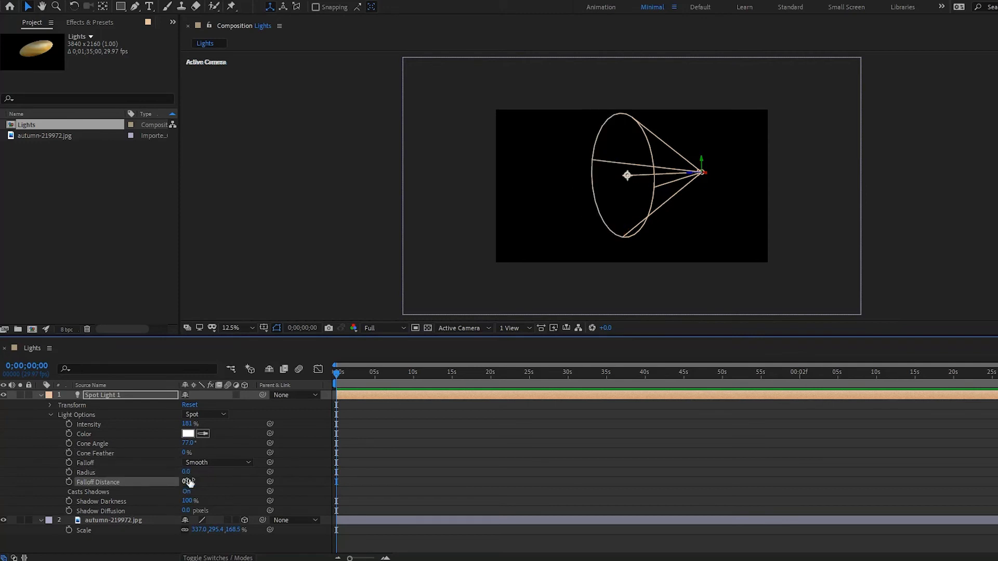
Set the spot light's falloff to None and move the light farther toward the right side of the image.
left_click(203, 465)
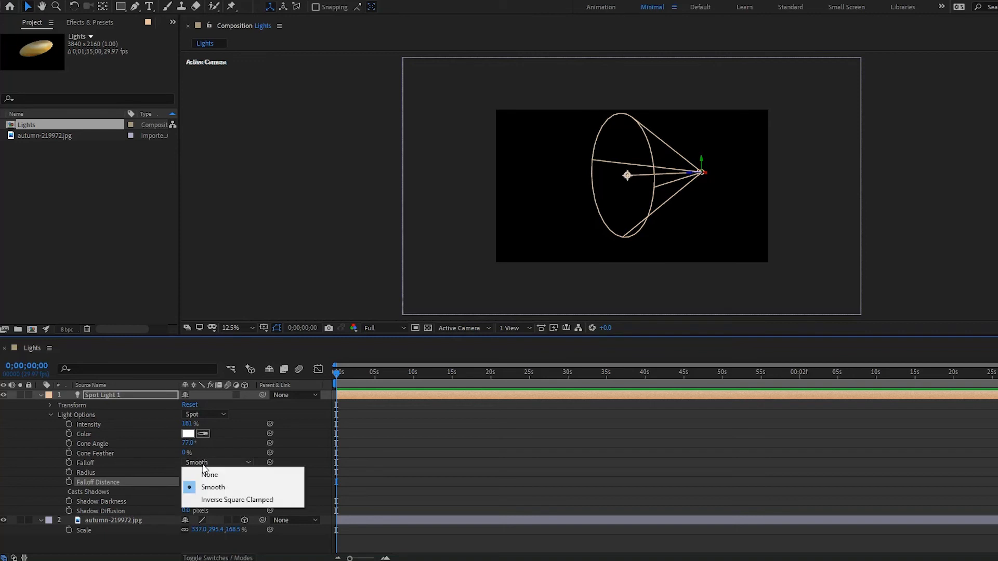
left_click(208, 475)
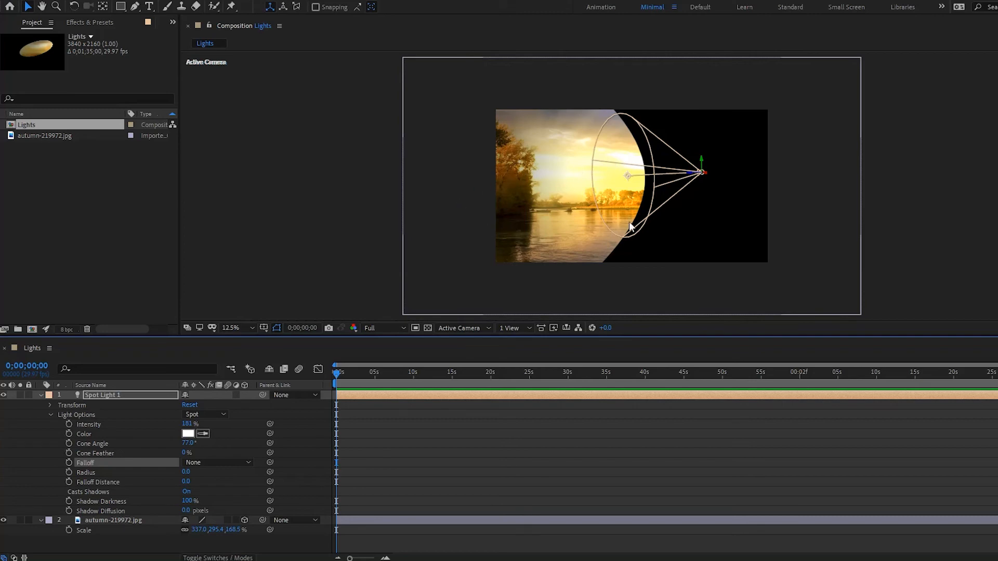
left_click(703, 175)
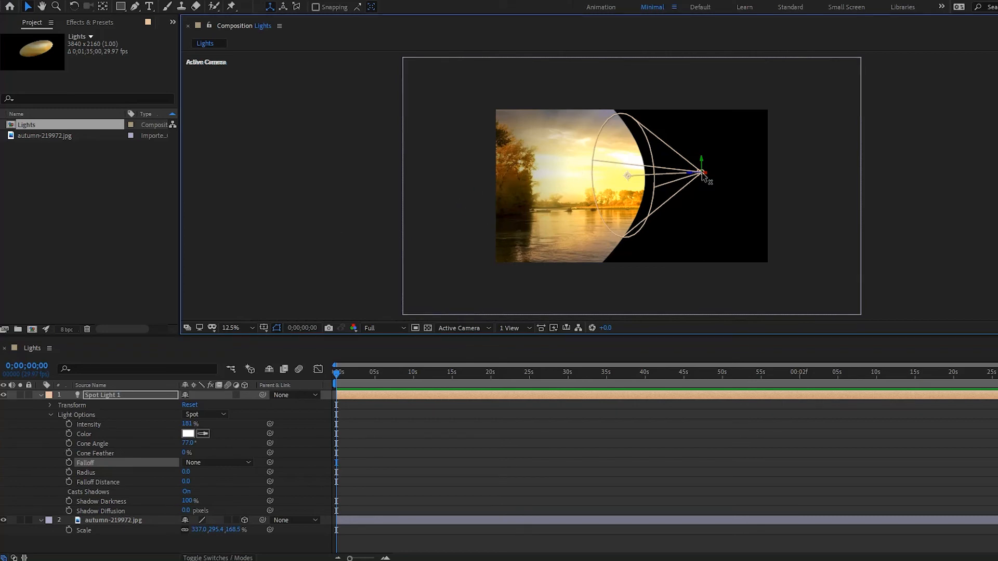
left_click_drag(703, 175, 754, 178)
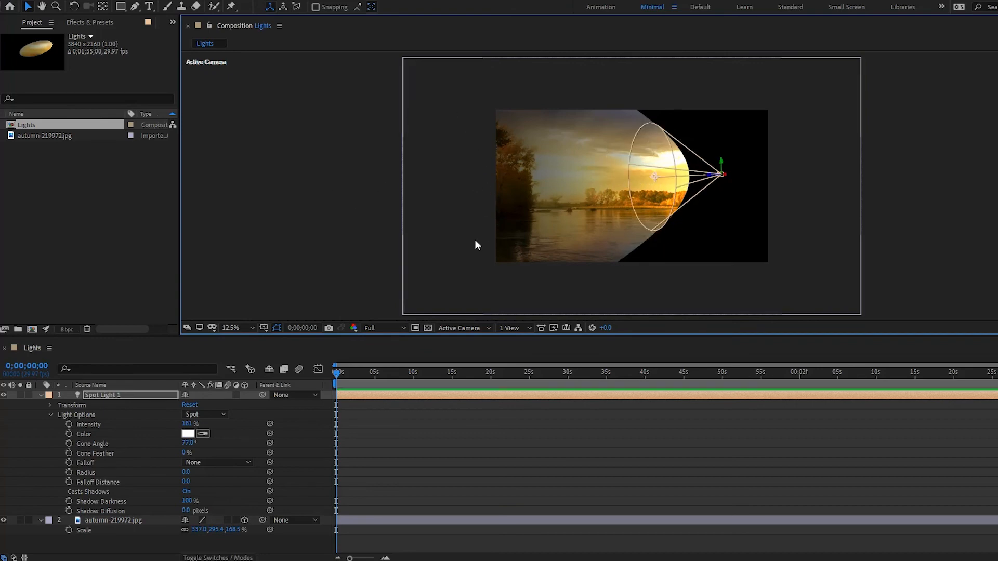
Give the spot light a Smooth falloff with a radius of 1369 and a falloff distance of 1528.
left_click(221, 467)
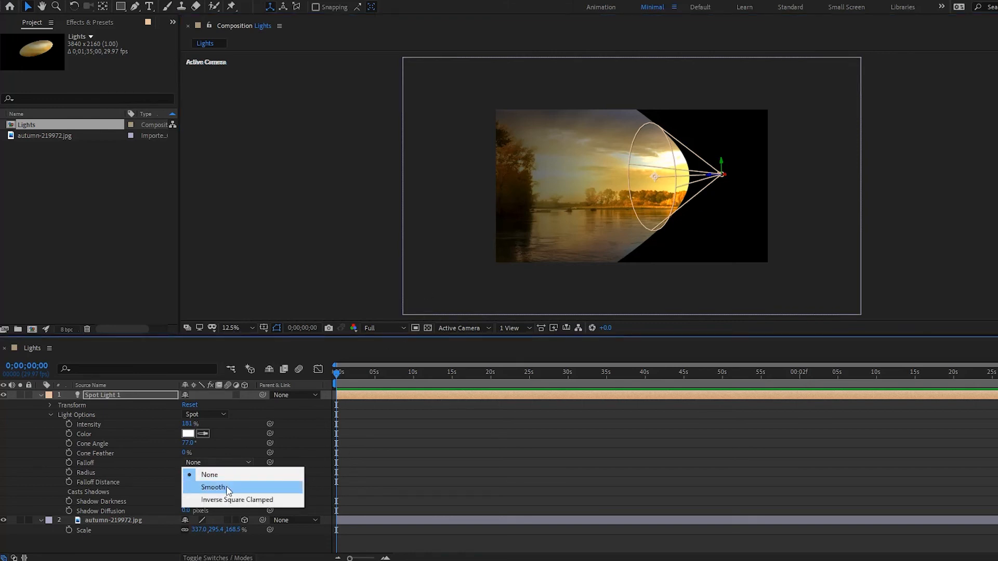
left_click(226, 485)
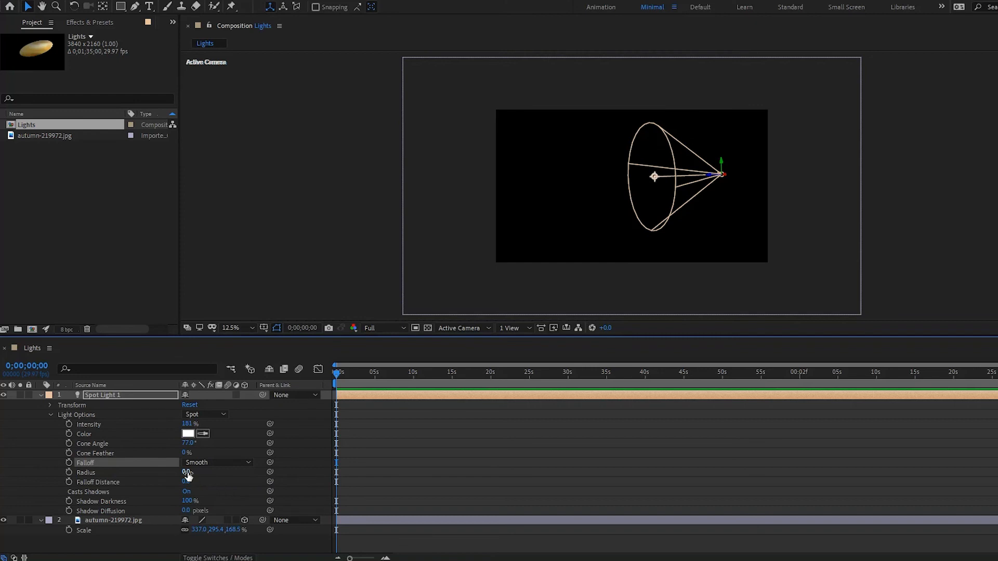
left_click_drag(188, 473, 931, 438)
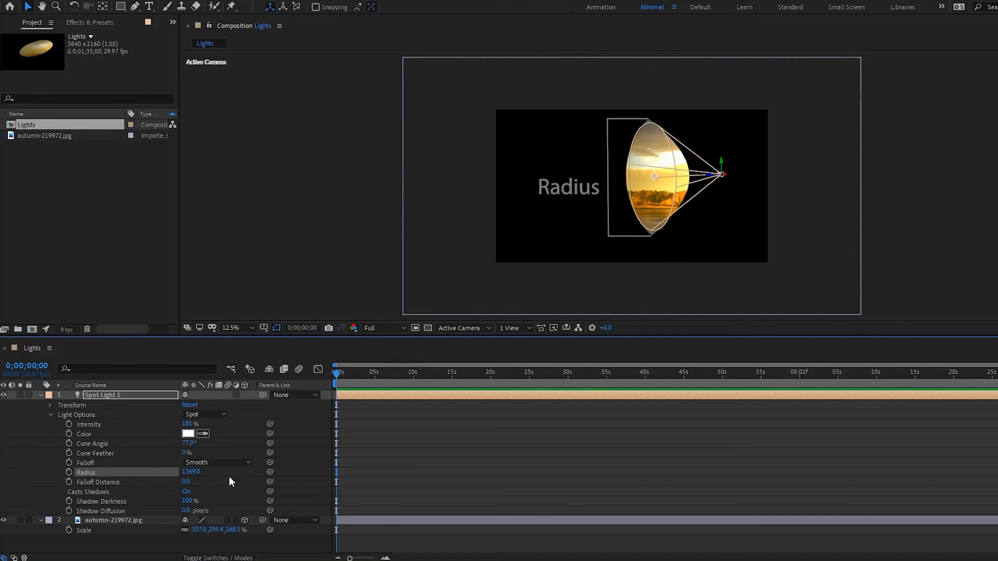
left_click_drag(187, 486, 989, 420)
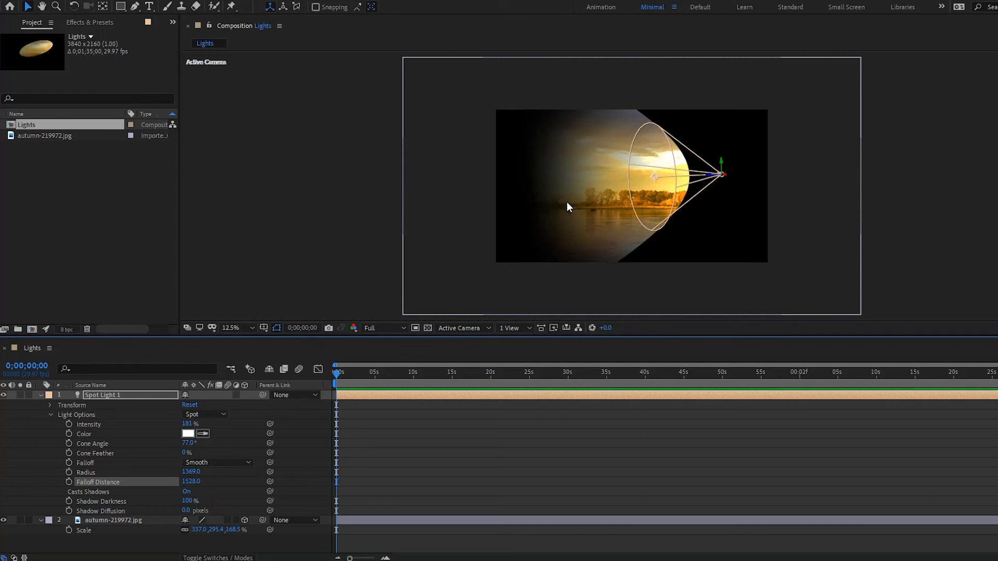
Change the spot light's falloff to Inverse Square Clamped and move the light to the image's right edge.
left_click(239, 462)
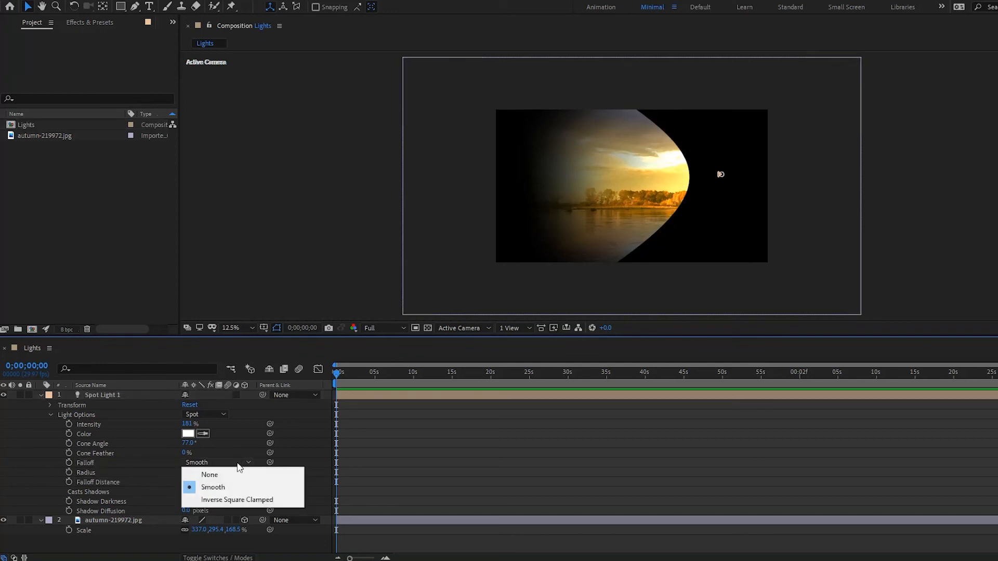
left_click(238, 499)
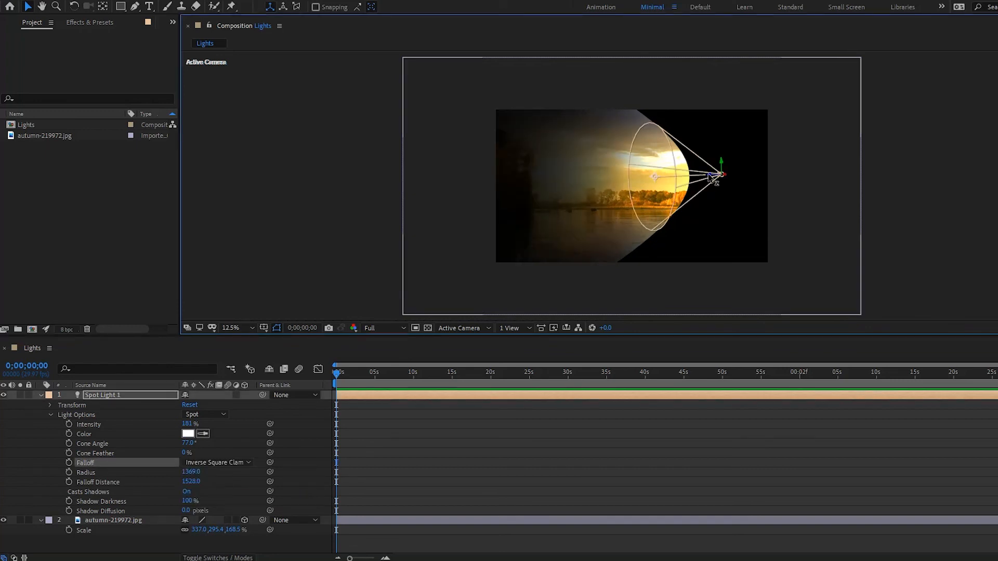
left_click_drag(710, 177, 749, 177)
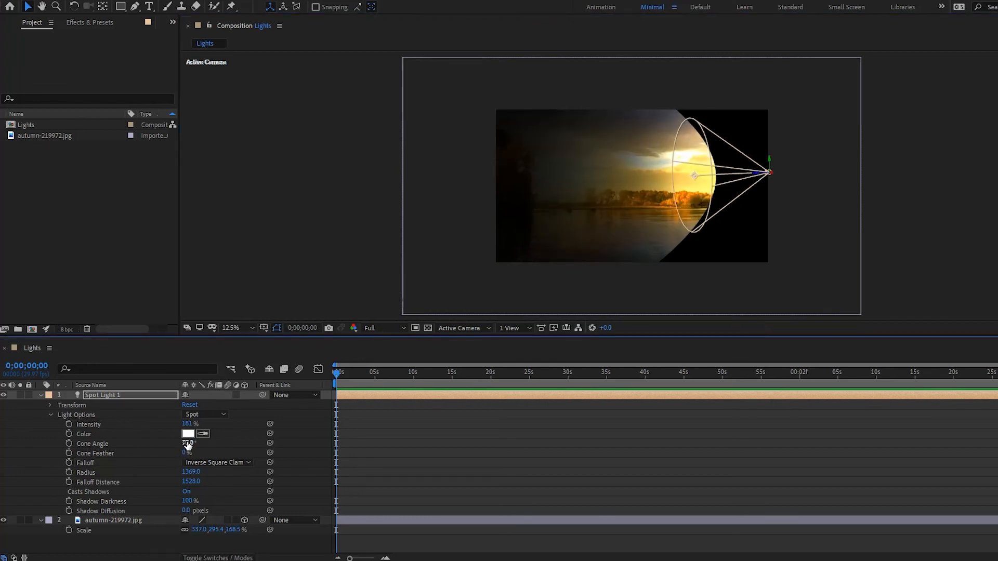
Set the spot light's cone angle to 59°, falloff distance to 0 and radius to 2157.
mouse_move(188, 446)
left_mouse_down()
mouse_move(158, 439)
mouse_move(170, 437)
left_mouse_up()
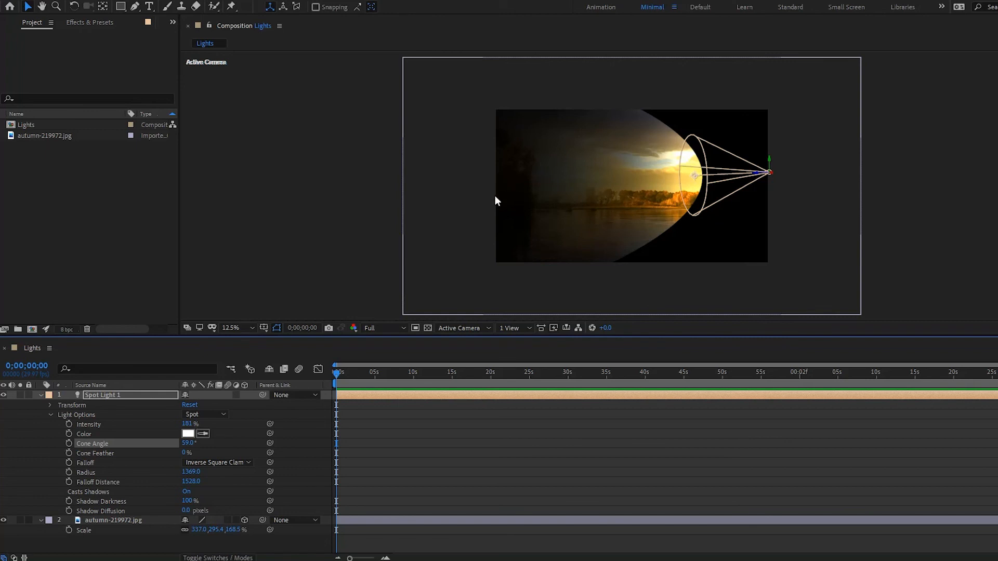
left_click(197, 482)
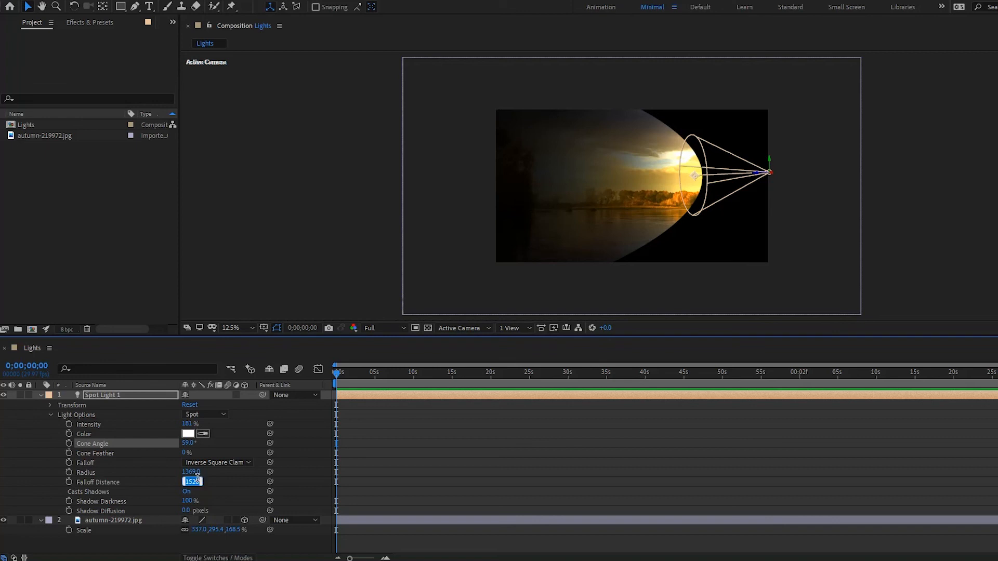
type("0")
key("Return")
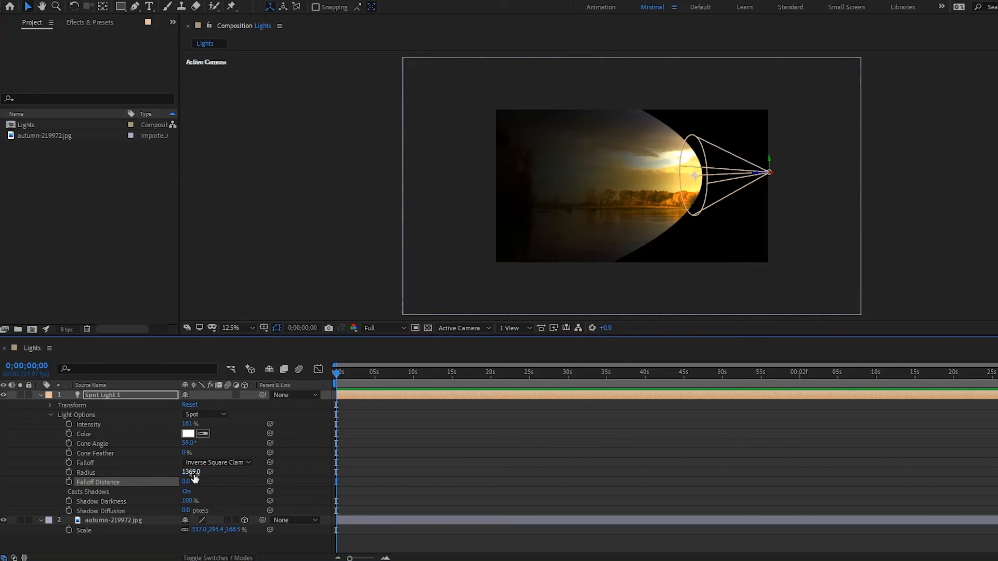
left_click_drag(195, 478, 79, 483)
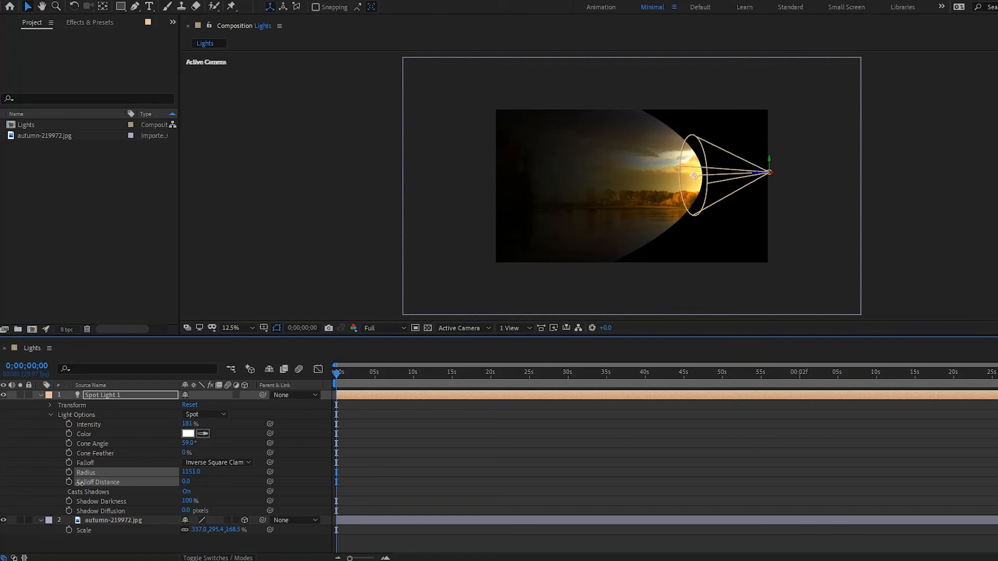
left_click_drag(79, 483, 626, 460)
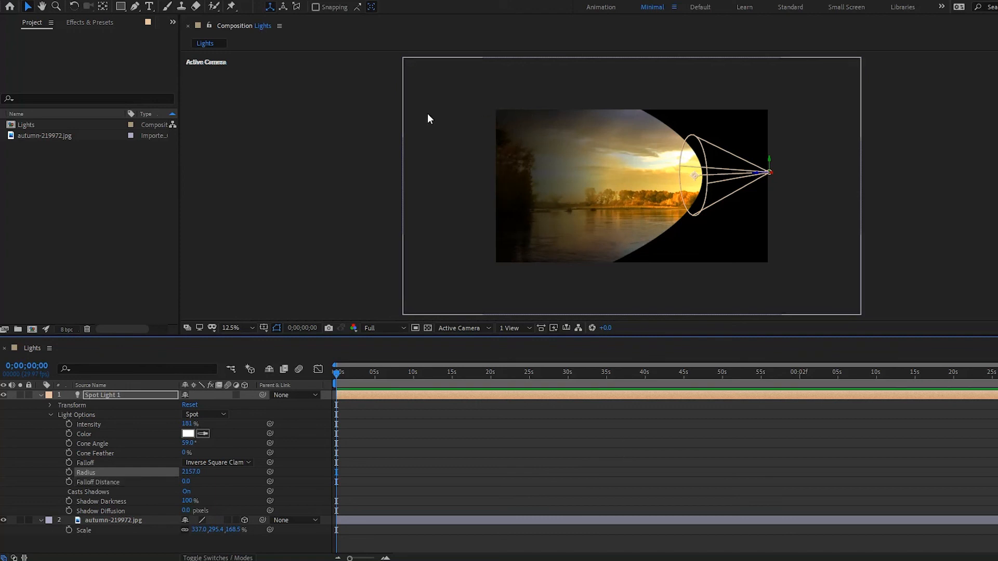